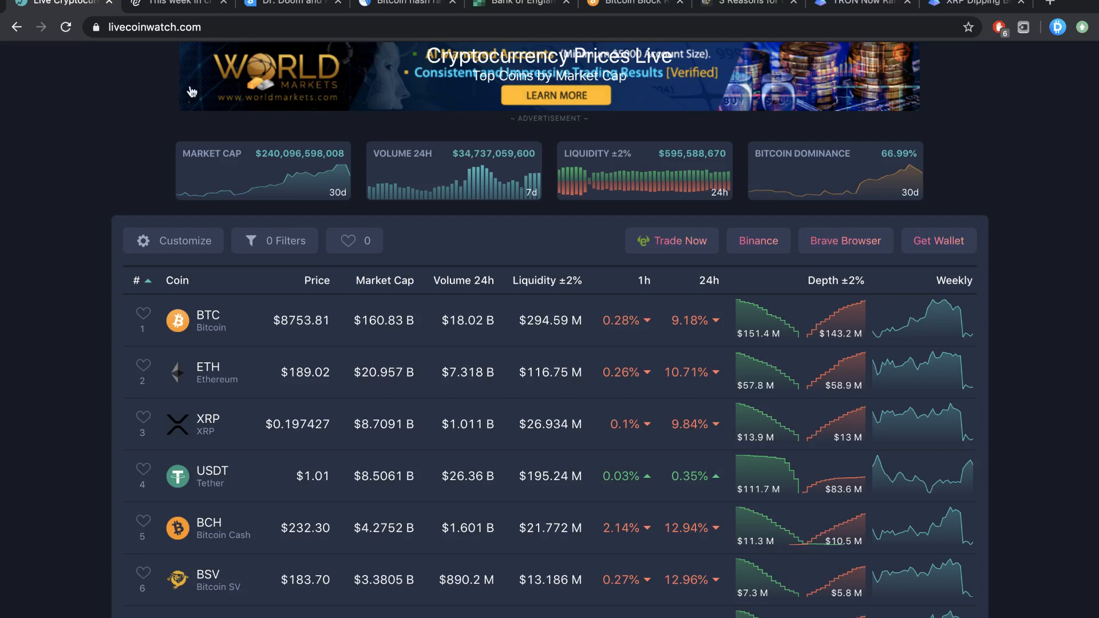
View the Decrypt halving and Libra CEO article, then return to the Live Coin Watch price table.
{"action": "left_click", "coordinate": [176, 4]}
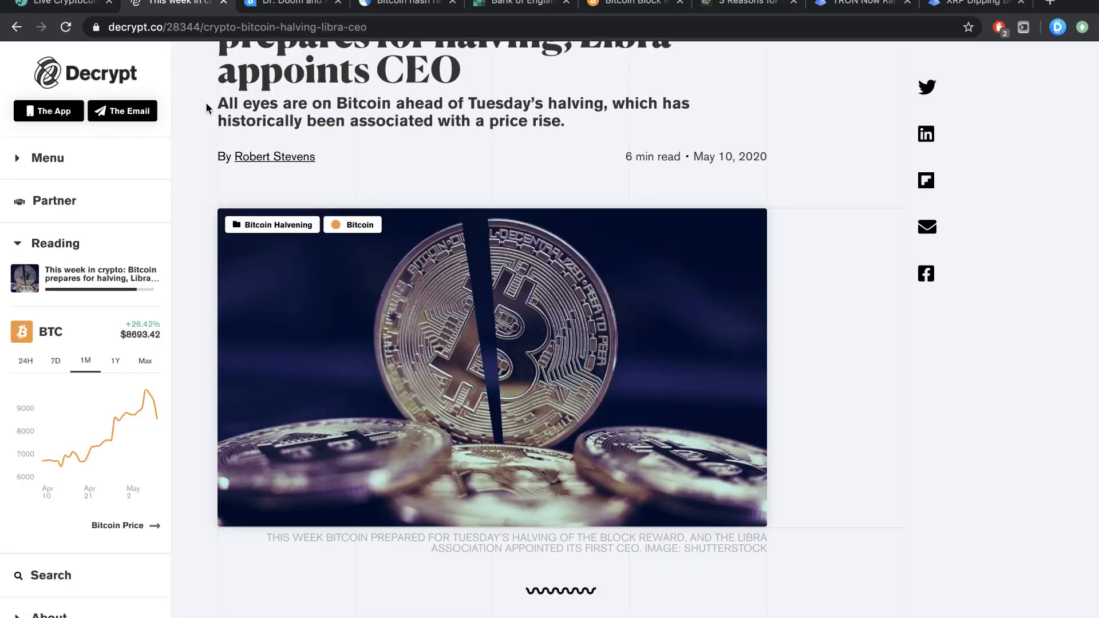
{"action": "scroll", "coordinate": [280, 146], "scroll_direction": "up", "scroll_amount": 1}
{"action": "scroll", "coordinate": [348, 236], "scroll_direction": "down", "scroll_amount": 5}
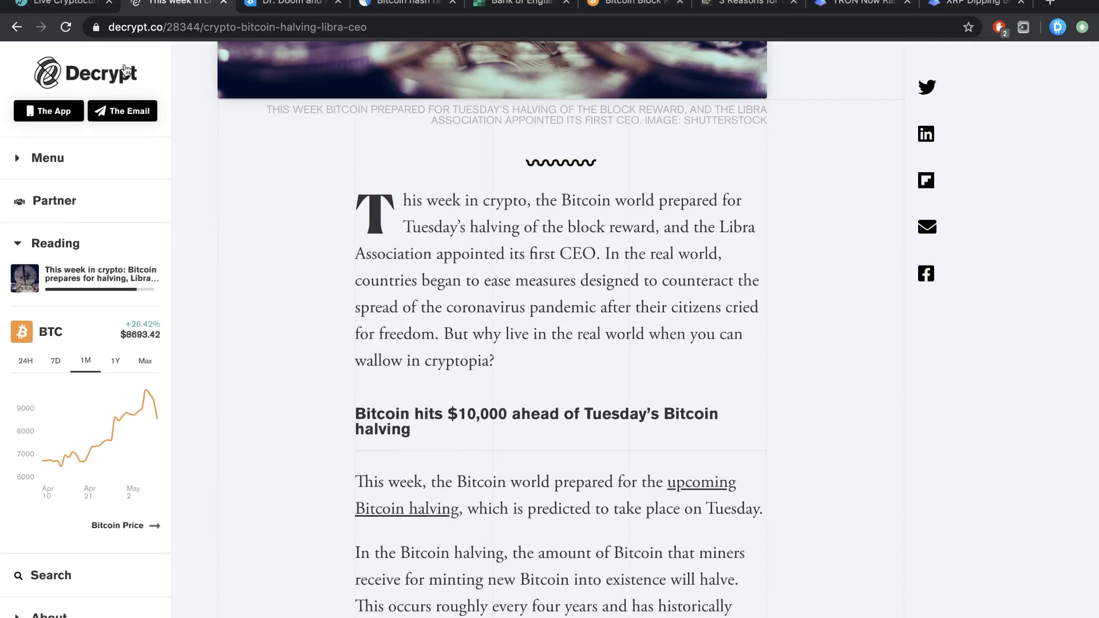
{"action": "left_click", "coordinate": [55, 10]}
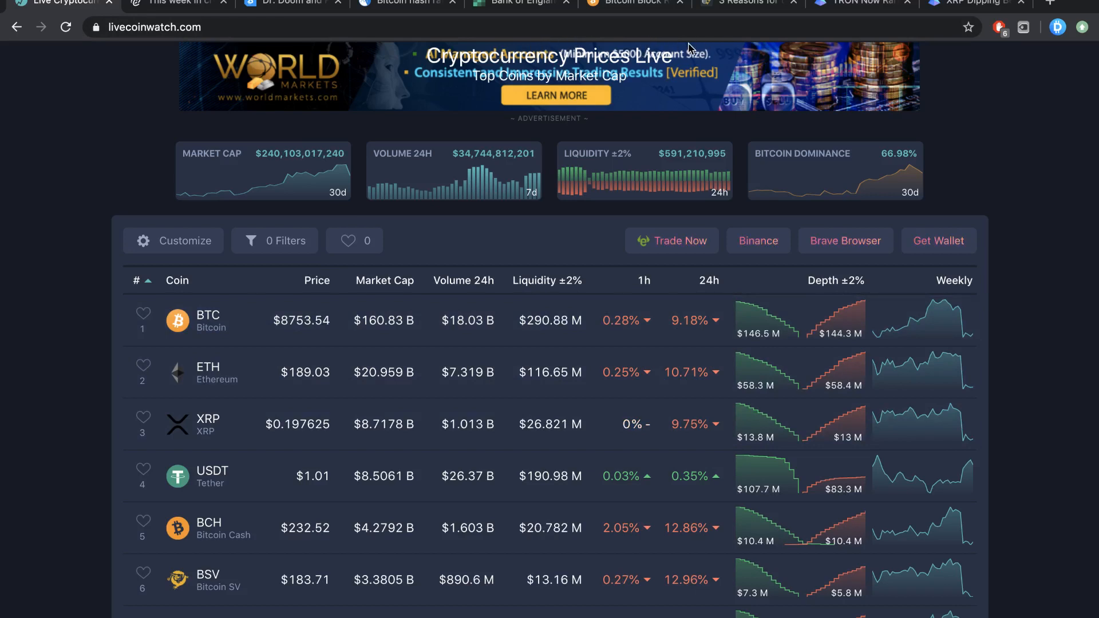
Check the Bitcoin halving countdown page, then go back to the live coin price table.
{"action": "left_click", "coordinate": [622, 7]}
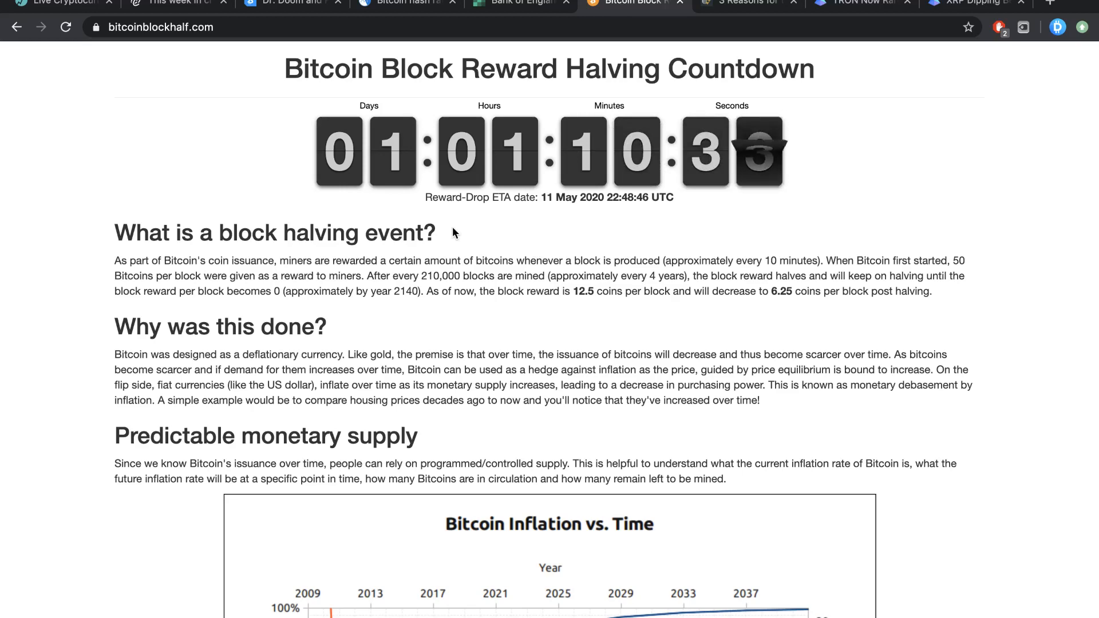
{"action": "left_click", "coordinate": [60, 5]}
{"action": "scroll", "coordinate": [219, 290], "scroll_direction": "up", "scroll_amount": 3}
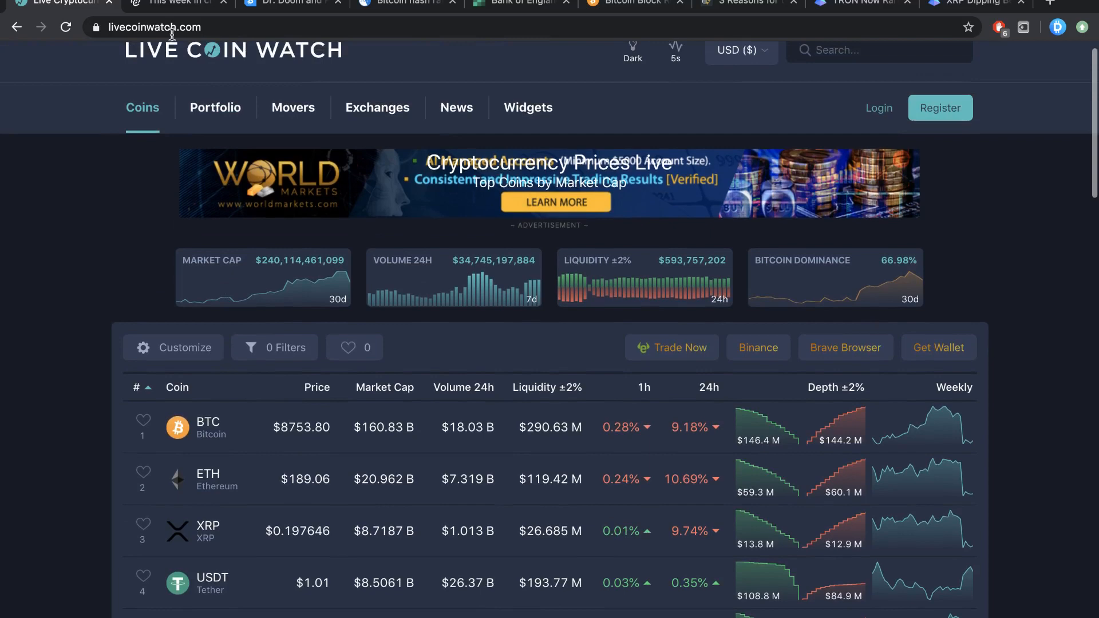
Read the Decrypt halving article to its end, then bring up the Bitcoinist Dr. Doom and Peter Schiff story.
{"action": "left_click", "coordinate": [158, 5]}
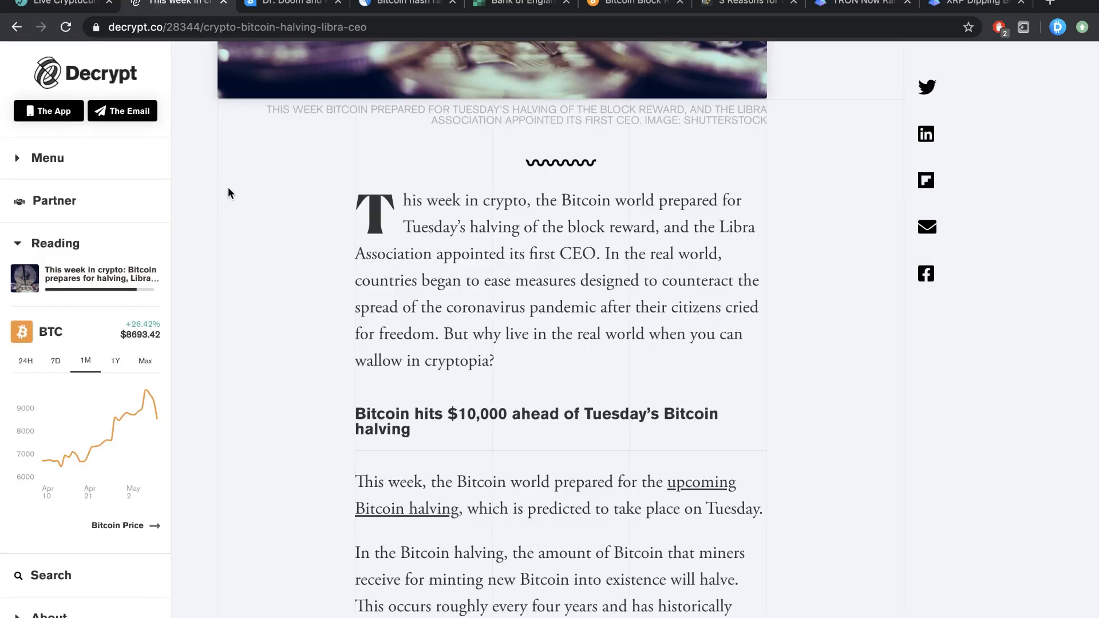
{"action": "scroll", "coordinate": [227, 189], "scroll_direction": "up", "scroll_amount": 8}
{"action": "scroll", "coordinate": [228, 189], "scroll_direction": "down", "scroll_amount": 1}
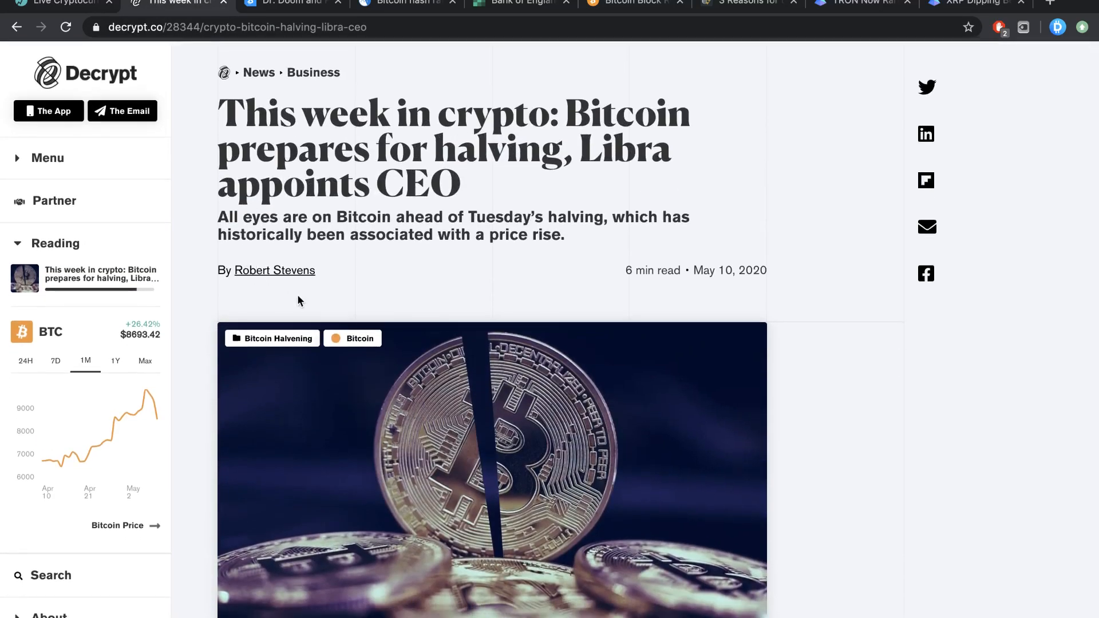
{"action": "scroll", "coordinate": [337, 323], "scroll_direction": "down", "scroll_amount": 3}
{"action": "scroll", "coordinate": [337, 324], "scroll_direction": "down", "scroll_amount": 8}
{"action": "scroll", "coordinate": [337, 324], "scroll_direction": "down", "scroll_amount": 2}
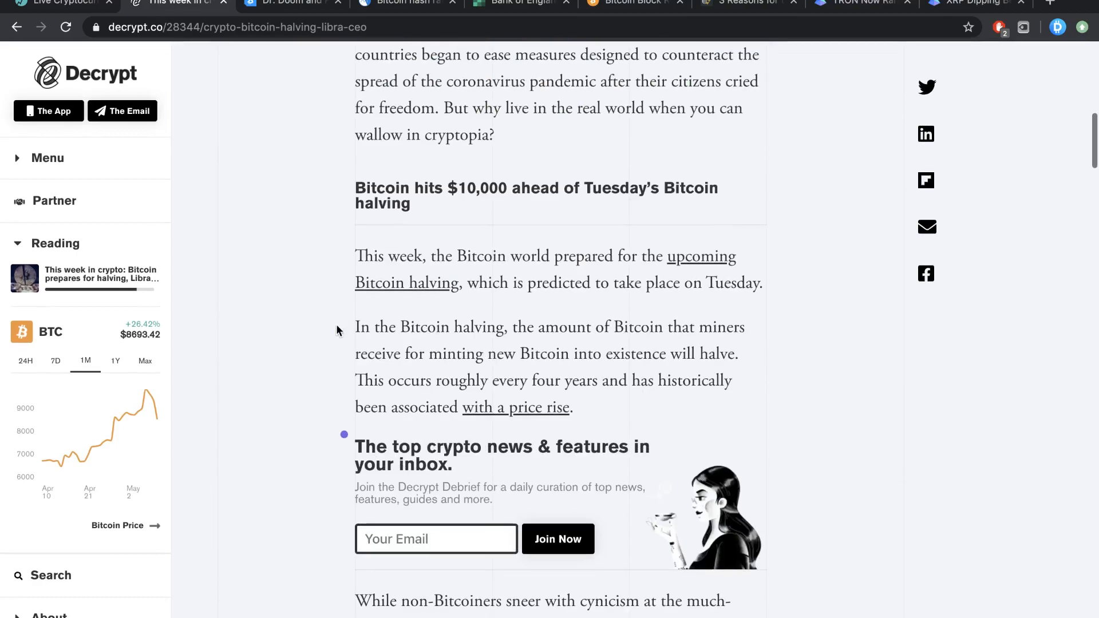
{"action": "scroll", "coordinate": [353, 375], "scroll_direction": "down", "scroll_amount": 2}
{"action": "scroll", "coordinate": [352, 375], "scroll_direction": "down", "scroll_amount": 4}
{"action": "scroll", "coordinate": [352, 375], "scroll_direction": "down", "scroll_amount": 4}
{"action": "scroll", "coordinate": [353, 375], "scroll_direction": "down", "scroll_amount": 4}
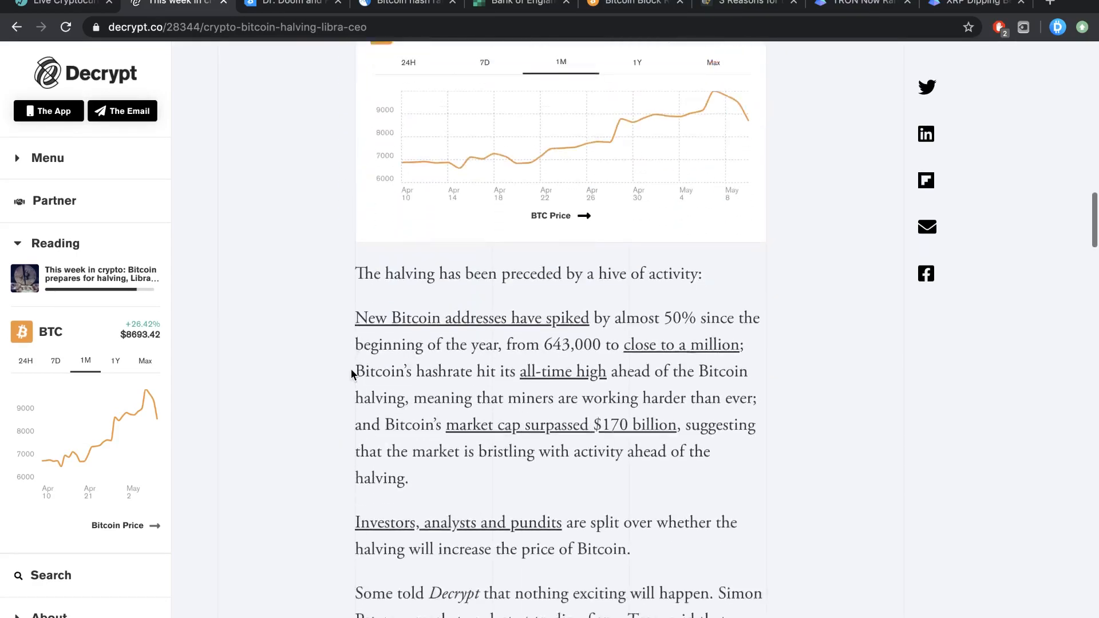
{"action": "scroll", "coordinate": [353, 376], "scroll_direction": "down", "scroll_amount": 3}
{"action": "scroll", "coordinate": [352, 376], "scroll_direction": "down", "scroll_amount": 4}
{"action": "scroll", "coordinate": [352, 375], "scroll_direction": "down", "scroll_amount": 5}
{"action": "scroll", "coordinate": [352, 375], "scroll_direction": "down", "scroll_amount": 2}
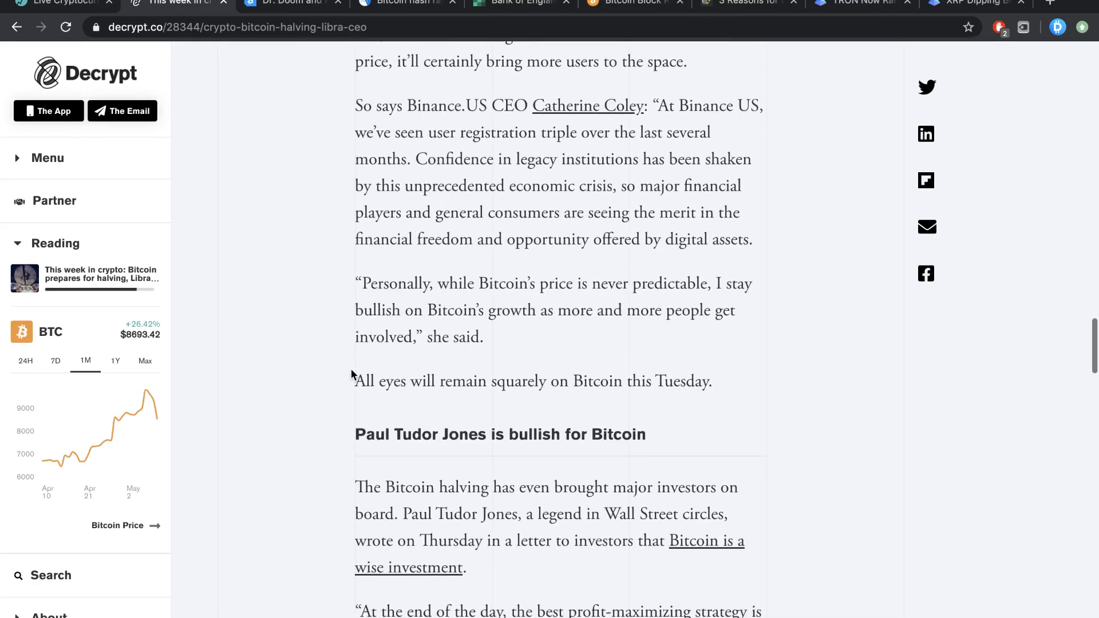
{"action": "scroll", "coordinate": [353, 375], "scroll_direction": "down", "scroll_amount": 2}
{"action": "scroll", "coordinate": [395, 353], "scroll_direction": "down", "scroll_amount": 1}
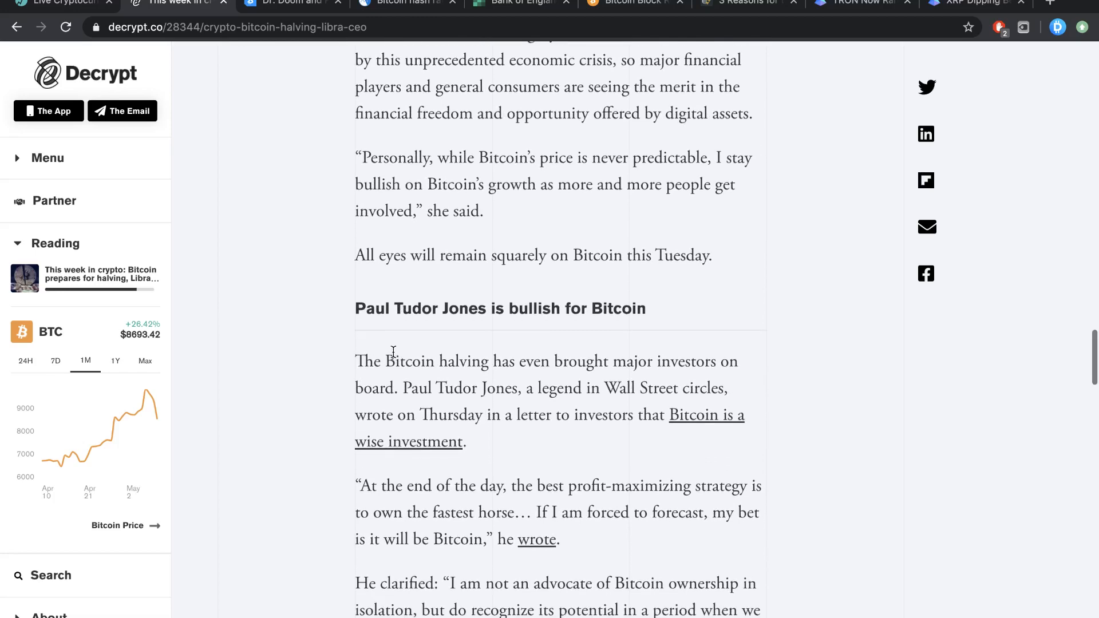
{"action": "scroll", "coordinate": [391, 306], "scroll_direction": "down", "scroll_amount": 3}
{"action": "scroll", "coordinate": [392, 305], "scroll_direction": "down", "scroll_amount": 2}
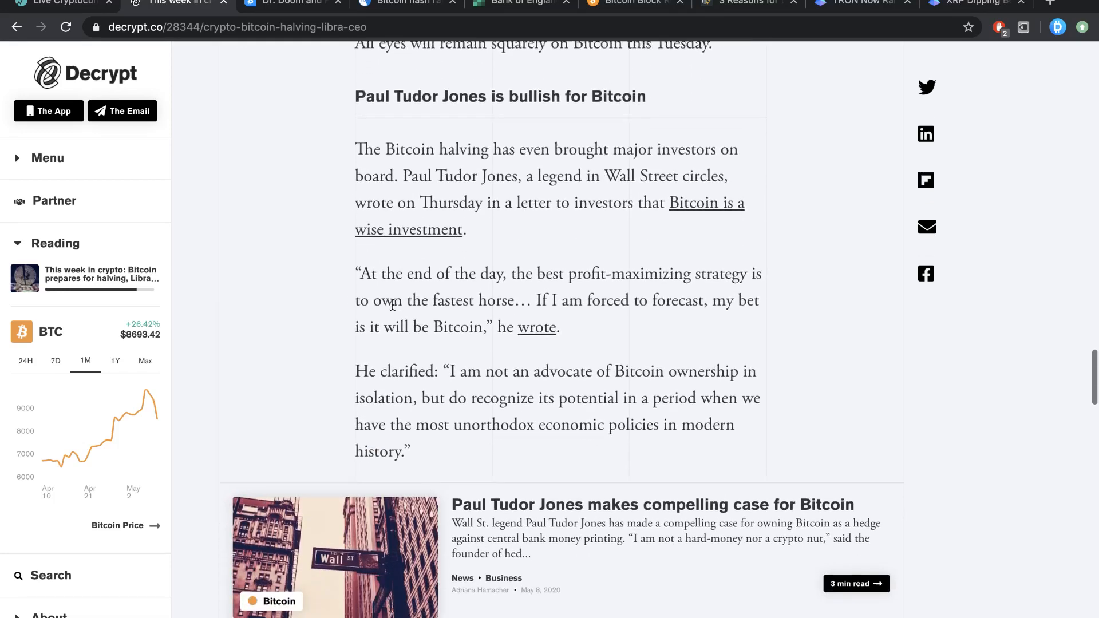
{"action": "scroll", "coordinate": [392, 305], "scroll_direction": "down", "scroll_amount": 1}
{"action": "scroll", "coordinate": [391, 305], "scroll_direction": "down", "scroll_amount": 1}
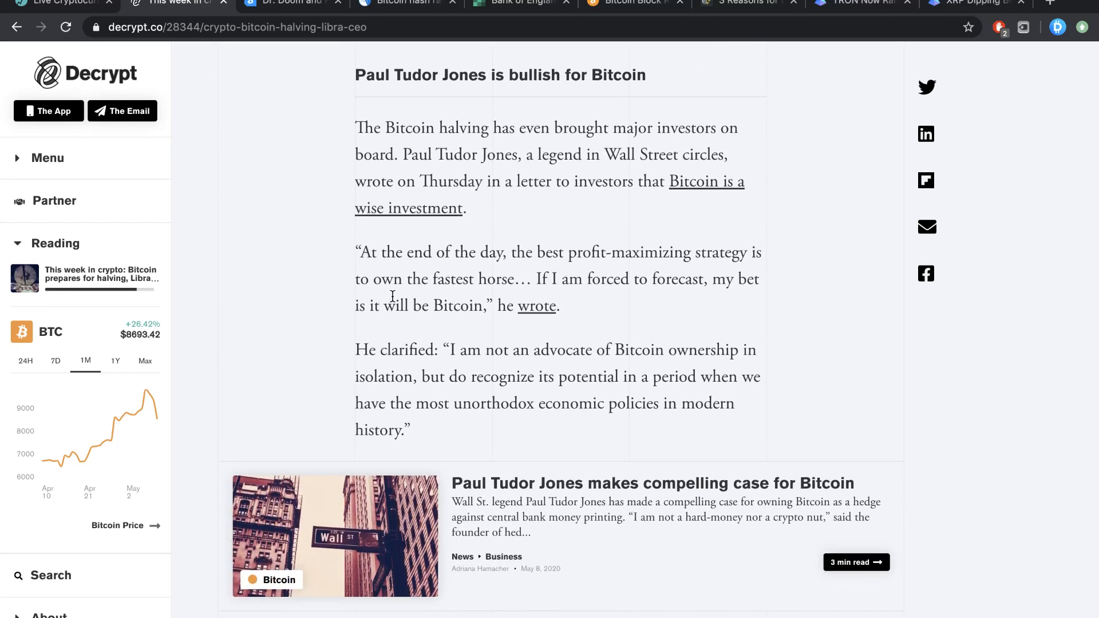
{"action": "scroll", "coordinate": [392, 296], "scroll_direction": "down", "scroll_amount": 6}
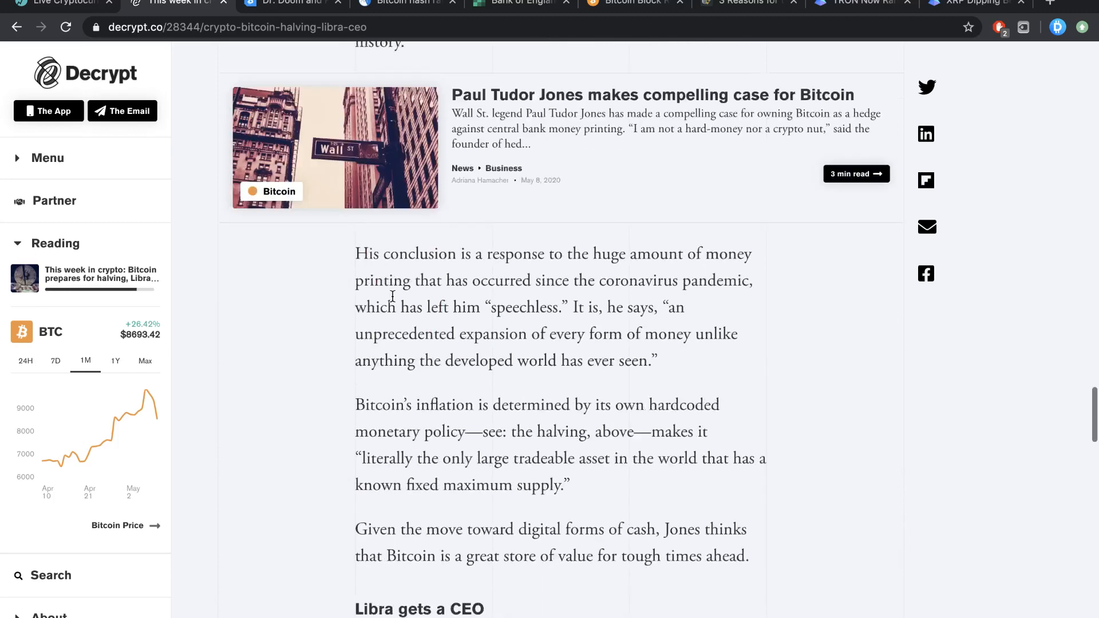
{"action": "scroll", "coordinate": [393, 297], "scroll_direction": "down", "scroll_amount": 4}
{"action": "scroll", "coordinate": [386, 292], "scroll_direction": "down", "scroll_amount": 2}
{"action": "scroll", "coordinate": [378, 304], "scroll_direction": "down", "scroll_amount": 2}
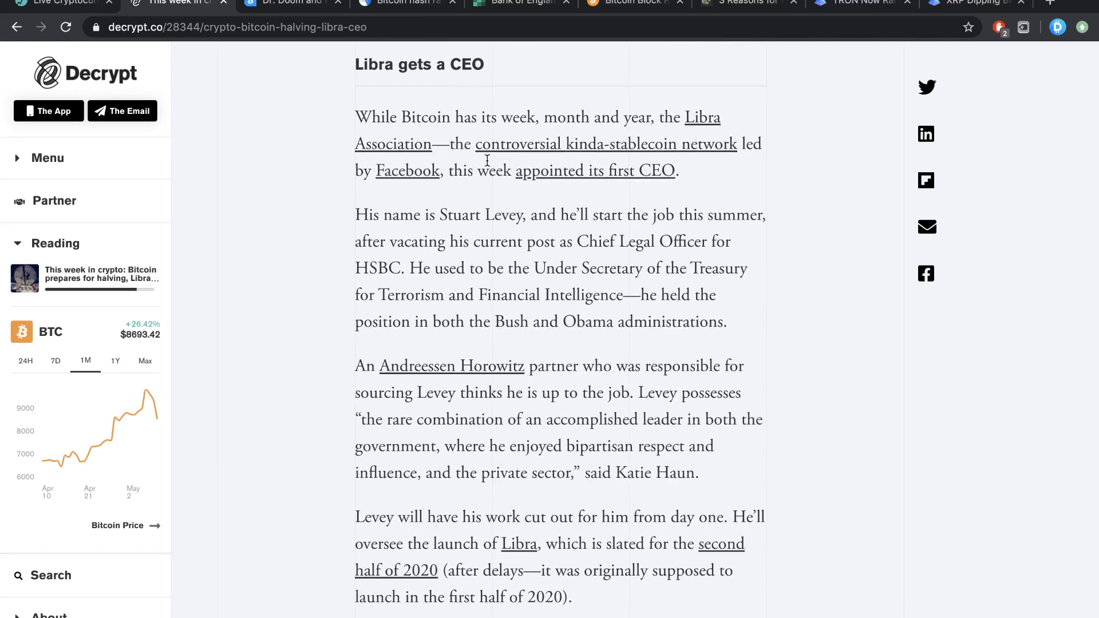
{"action": "scroll", "coordinate": [486, 161], "scroll_direction": "down", "scroll_amount": 1}
{"action": "scroll", "coordinate": [487, 162], "scroll_direction": "down", "scroll_amount": 1}
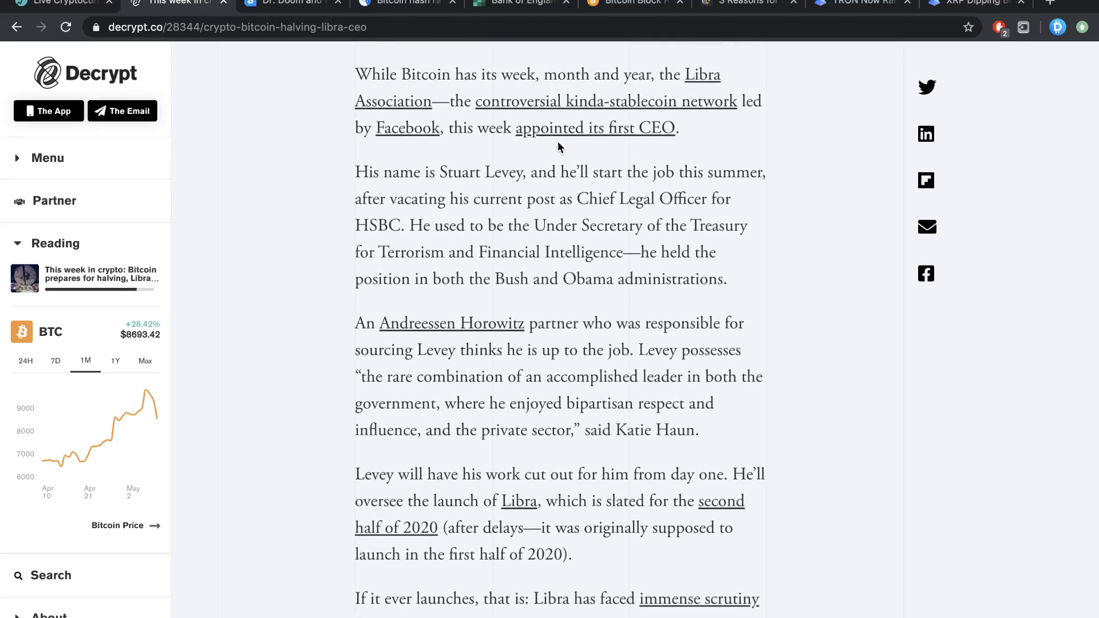
{"action": "scroll", "coordinate": [610, 145], "scroll_direction": "down", "scroll_amount": 1}
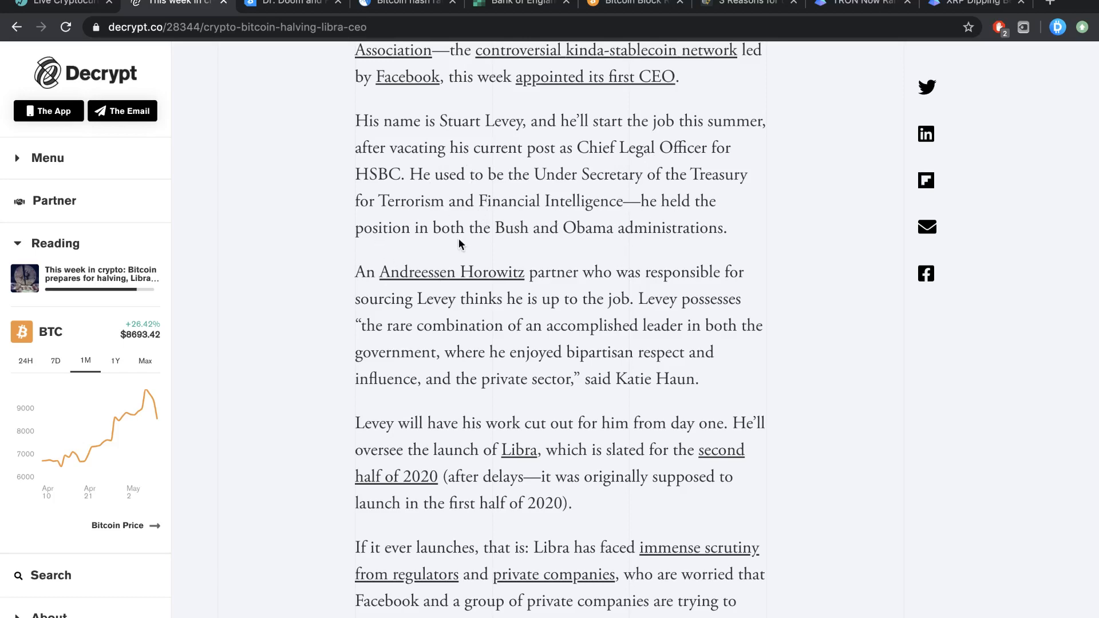
{"action": "scroll", "coordinate": [495, 267], "scroll_direction": "down", "scroll_amount": 5}
{"action": "scroll", "coordinate": [495, 268], "scroll_direction": "down", "scroll_amount": 5}
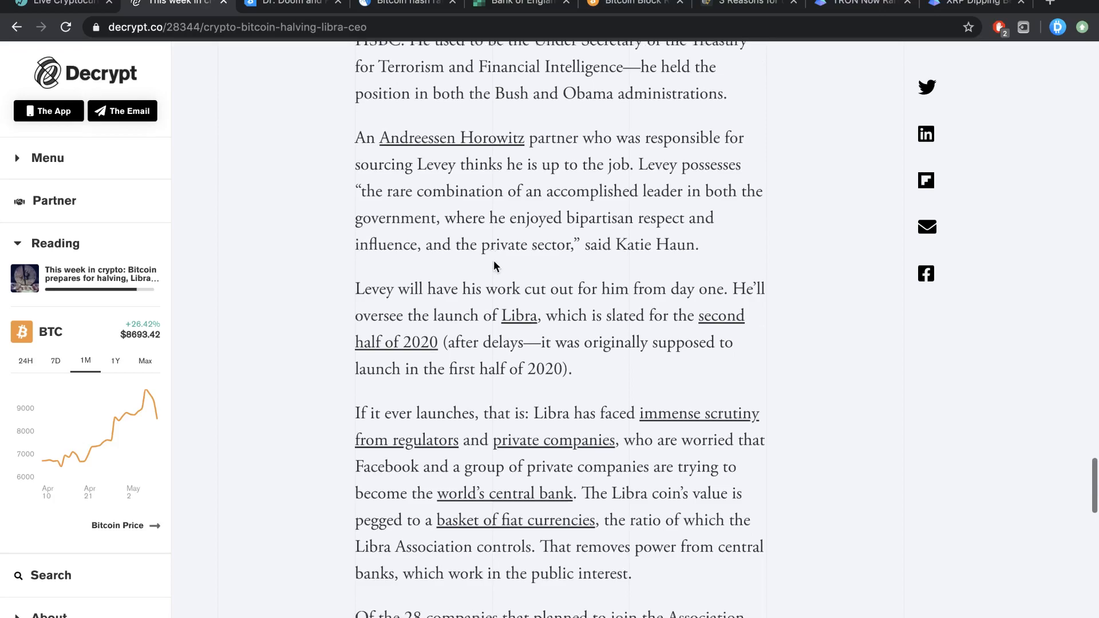
{"action": "scroll", "coordinate": [494, 267], "scroll_direction": "down", "scroll_amount": 10}
{"action": "scroll", "coordinate": [493, 266], "scroll_direction": "up", "scroll_amount": 3}
{"action": "scroll", "coordinate": [494, 267], "scroll_direction": "up", "scroll_amount": 2}
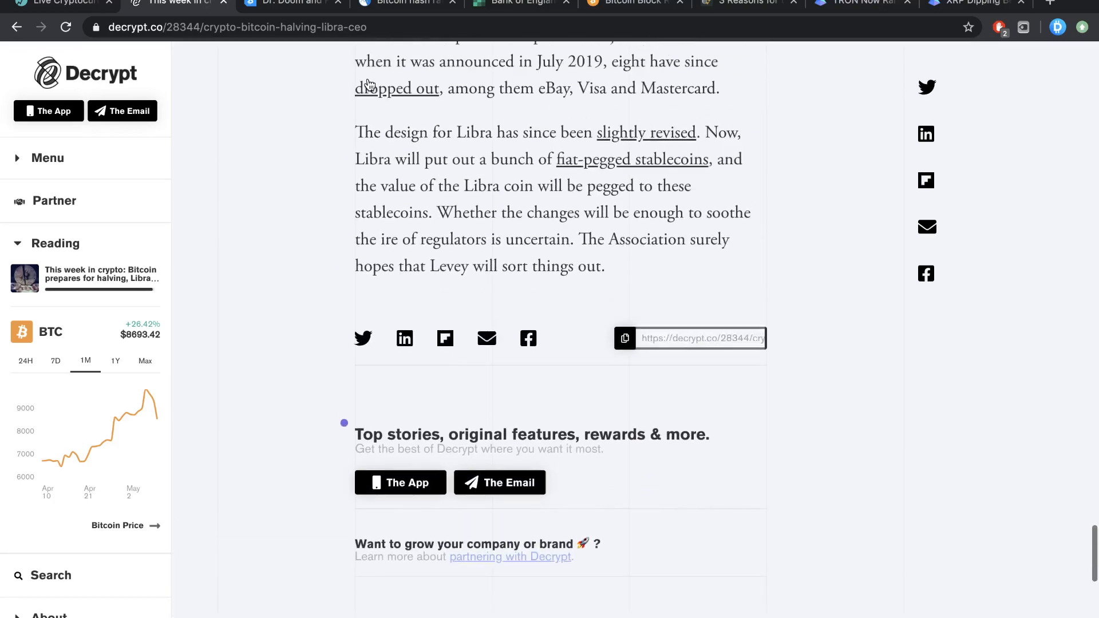
{"action": "left_click", "coordinate": [292, 4]}
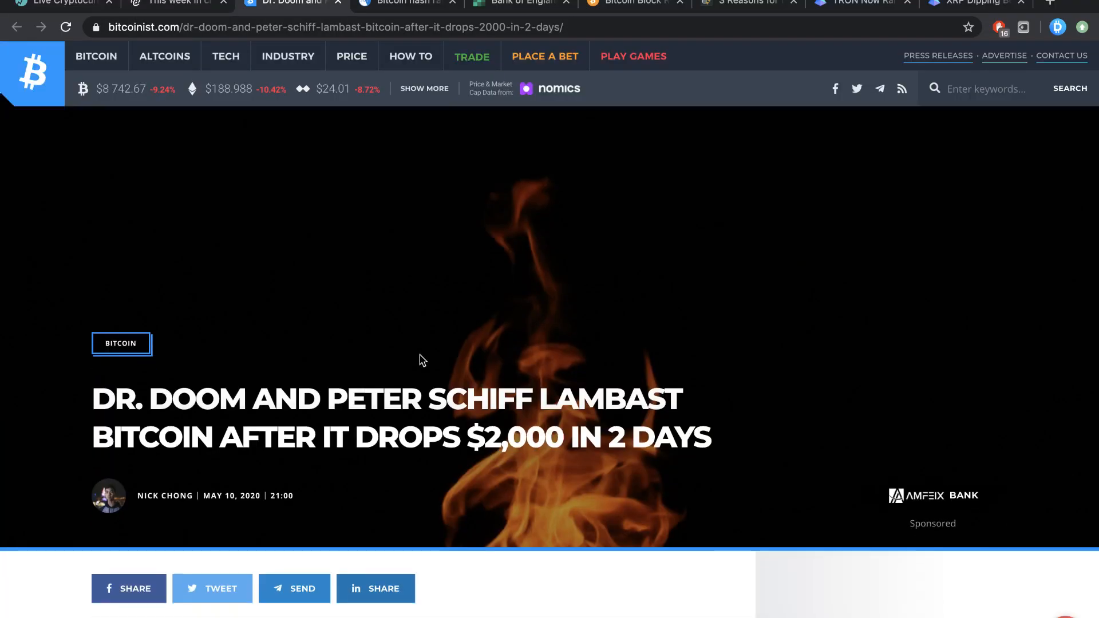
{"action": "scroll", "coordinate": [421, 354], "scroll_direction": "down", "scroll_amount": 3}
{"action": "scroll", "coordinate": [421, 353], "scroll_direction": "down", "scroll_amount": 1}
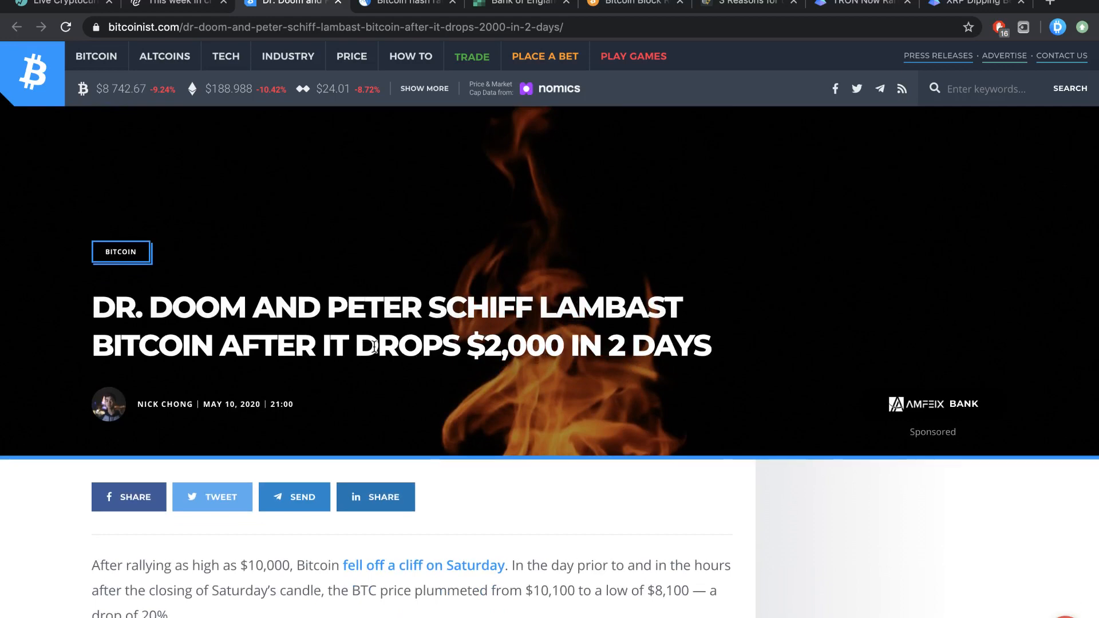
{"action": "scroll", "coordinate": [338, 369], "scroll_direction": "down", "scroll_amount": 2}
{"action": "scroll", "coordinate": [359, 380], "scroll_direction": "down", "scroll_amount": 3}
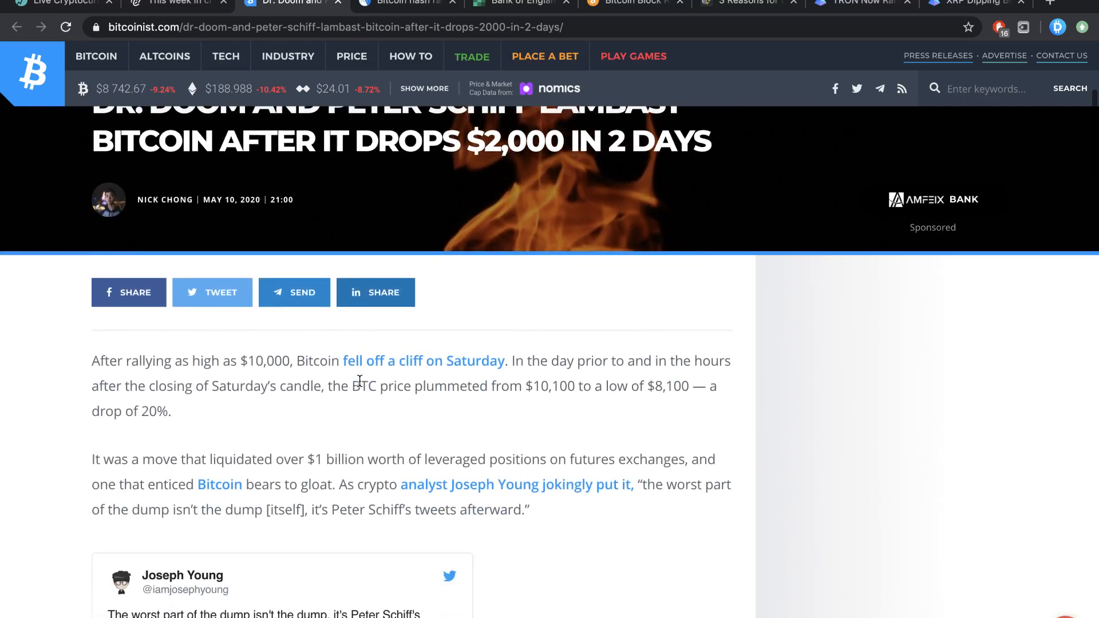
{"action": "scroll", "coordinate": [359, 380], "scroll_direction": "down", "scroll_amount": 4}
{"action": "scroll", "coordinate": [359, 380], "scroll_direction": "down", "scroll_amount": 2}
{"action": "scroll", "coordinate": [359, 379], "scroll_direction": "down", "scroll_amount": 1}
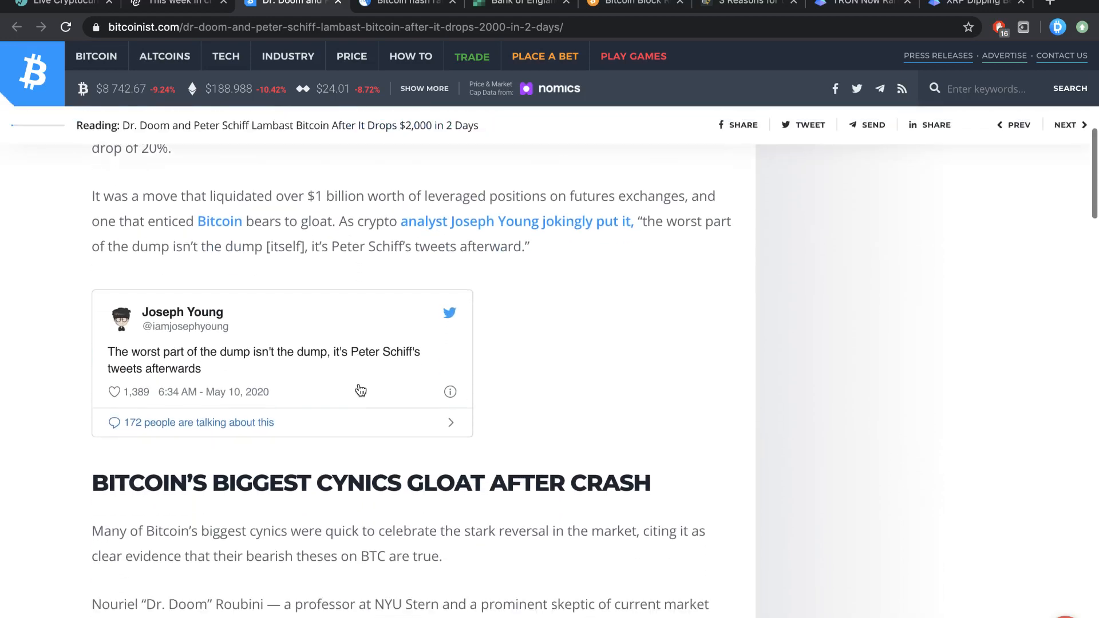
{"action": "scroll", "coordinate": [257, 362], "scroll_direction": "down", "scroll_amount": 1}
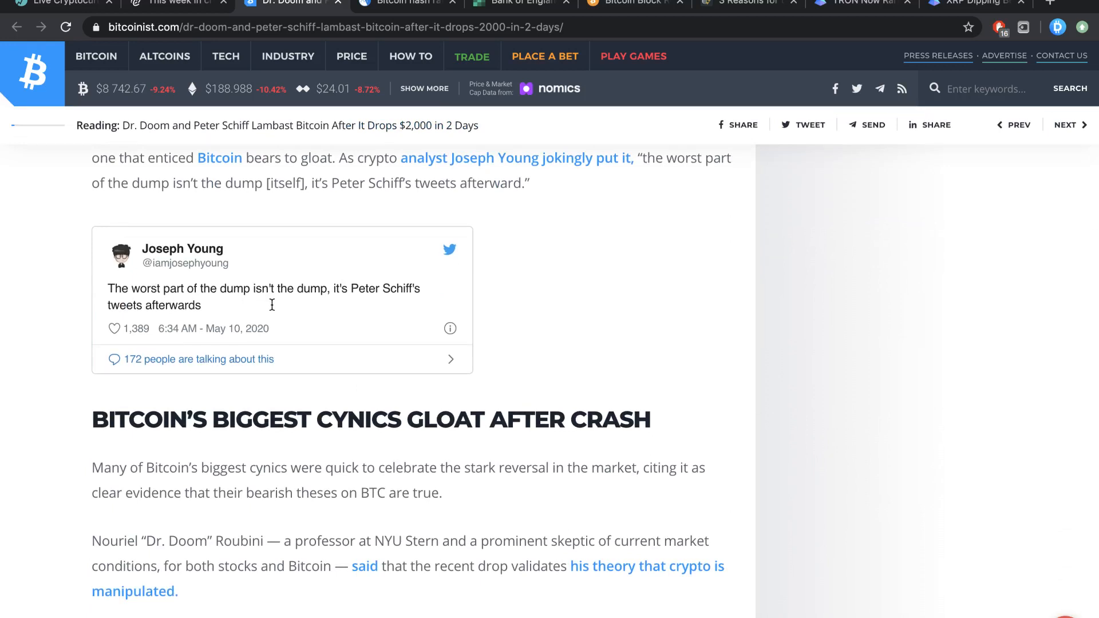
{"action": "scroll", "coordinate": [217, 317], "scroll_direction": "up", "scroll_amount": 1}
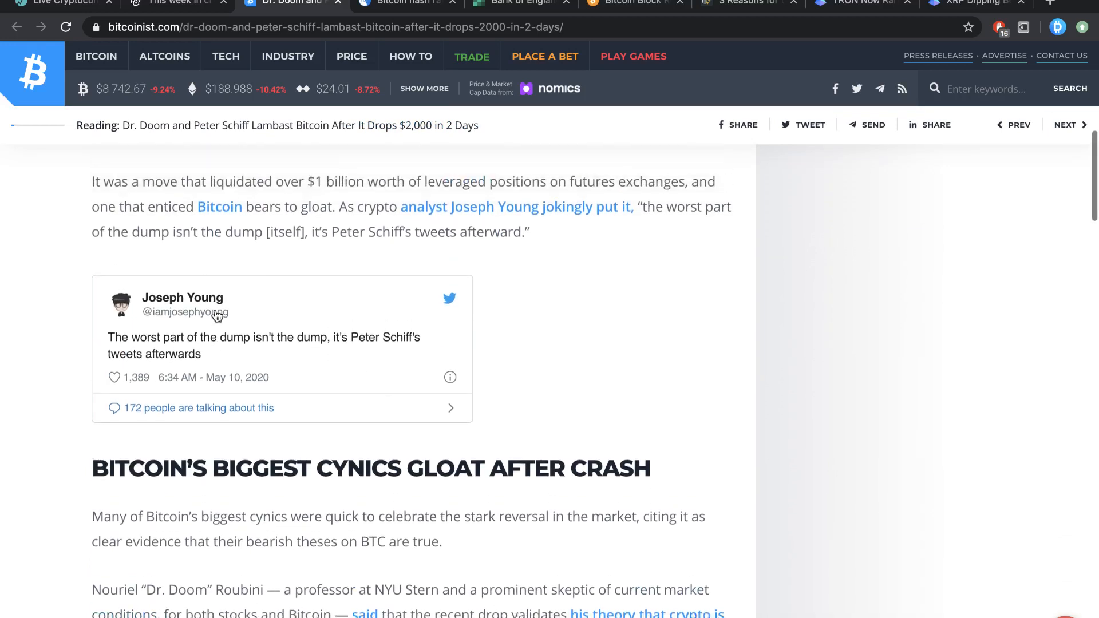
{"action": "scroll", "coordinate": [216, 316], "scroll_direction": "up", "scroll_amount": 2}
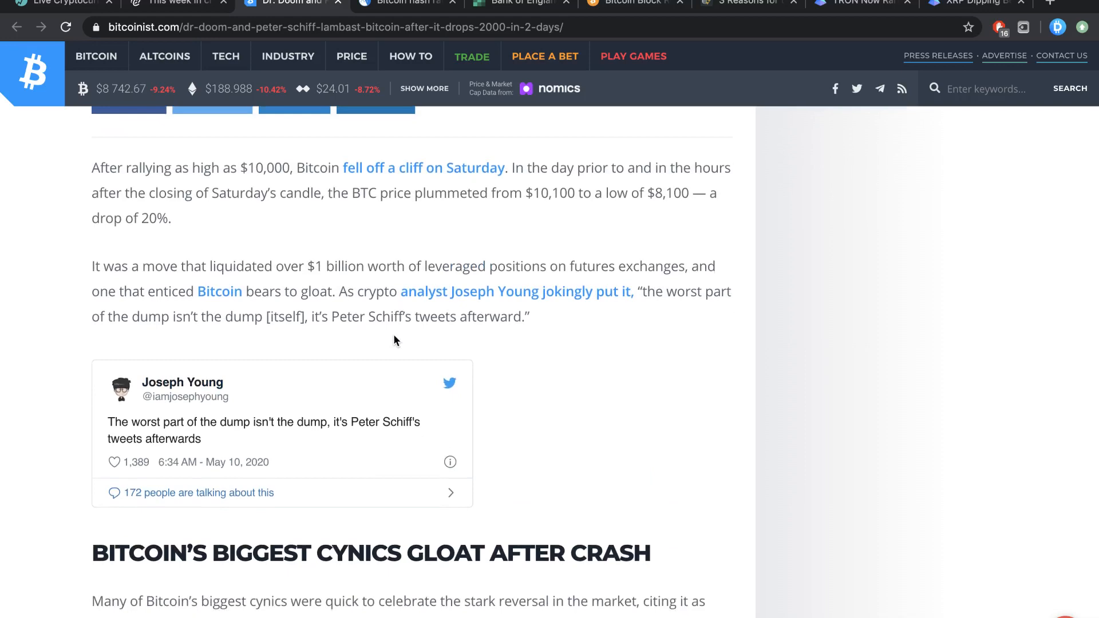
{"action": "scroll", "coordinate": [396, 340], "scroll_direction": "down", "scroll_amount": 5}
{"action": "scroll", "coordinate": [396, 340], "scroll_direction": "down", "scroll_amount": 5}
{"action": "scroll", "coordinate": [395, 340], "scroll_direction": "down", "scroll_amount": 2}
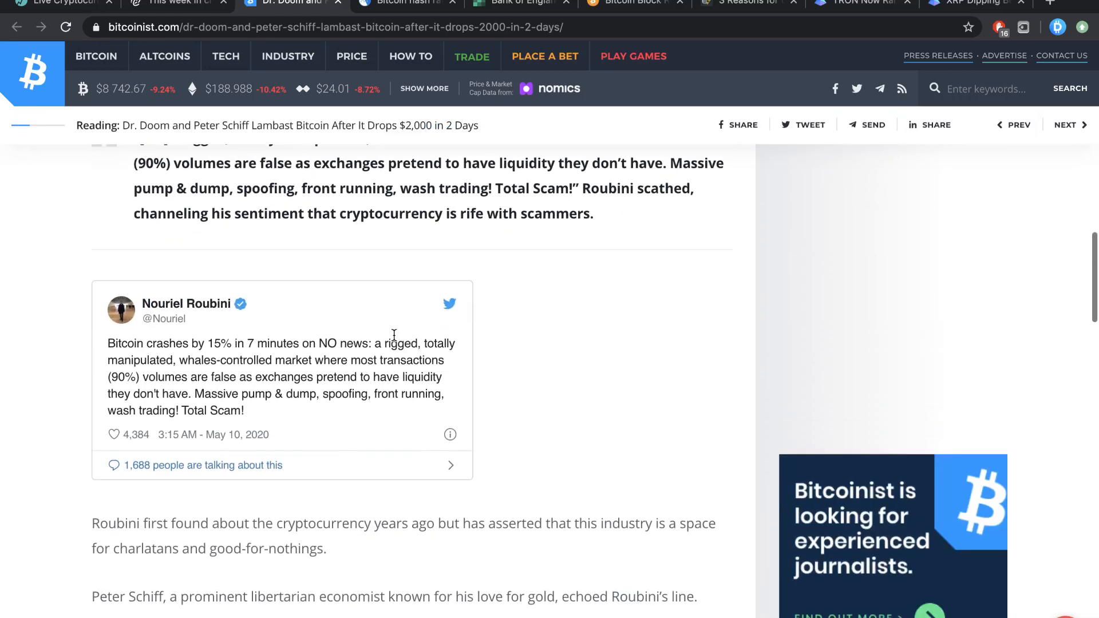
{"action": "scroll", "coordinate": [393, 335], "scroll_direction": "down", "scroll_amount": 3}
{"action": "scroll", "coordinate": [394, 335], "scroll_direction": "down", "scroll_amount": 2}
{"action": "scroll", "coordinate": [394, 335], "scroll_direction": "down", "scroll_amount": 3}
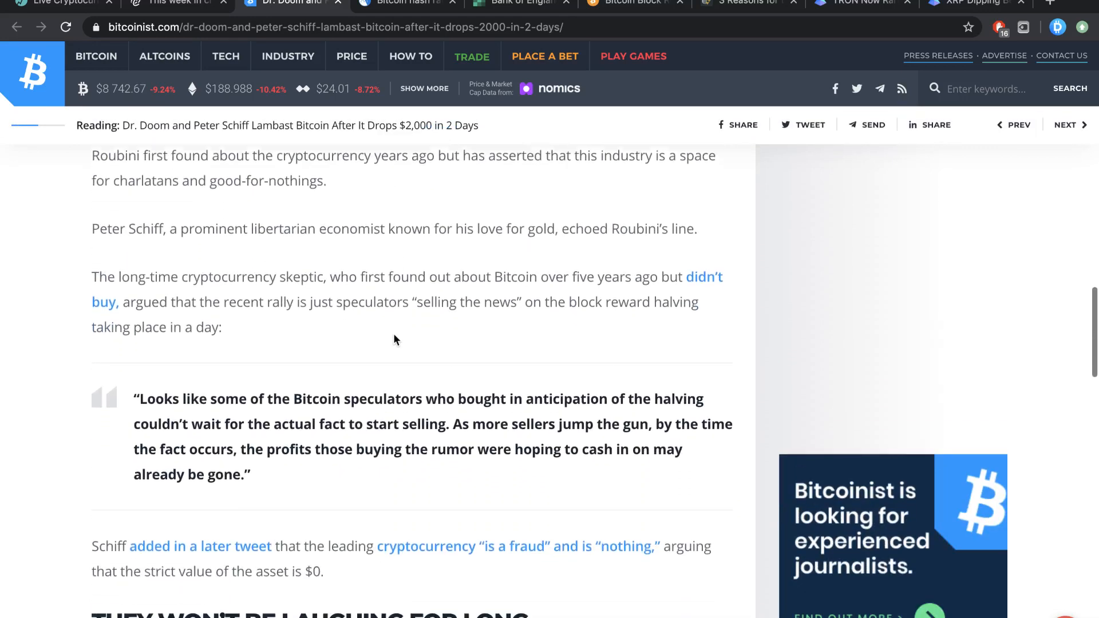
{"action": "scroll", "coordinate": [393, 335], "scroll_direction": "down", "scroll_amount": 3}
{"action": "scroll", "coordinate": [393, 335], "scroll_direction": "down", "scroll_amount": 3}
{"action": "scroll", "coordinate": [394, 335], "scroll_direction": "down", "scroll_amount": 3}
{"action": "scroll", "coordinate": [393, 334], "scroll_direction": "down", "scroll_amount": 2}
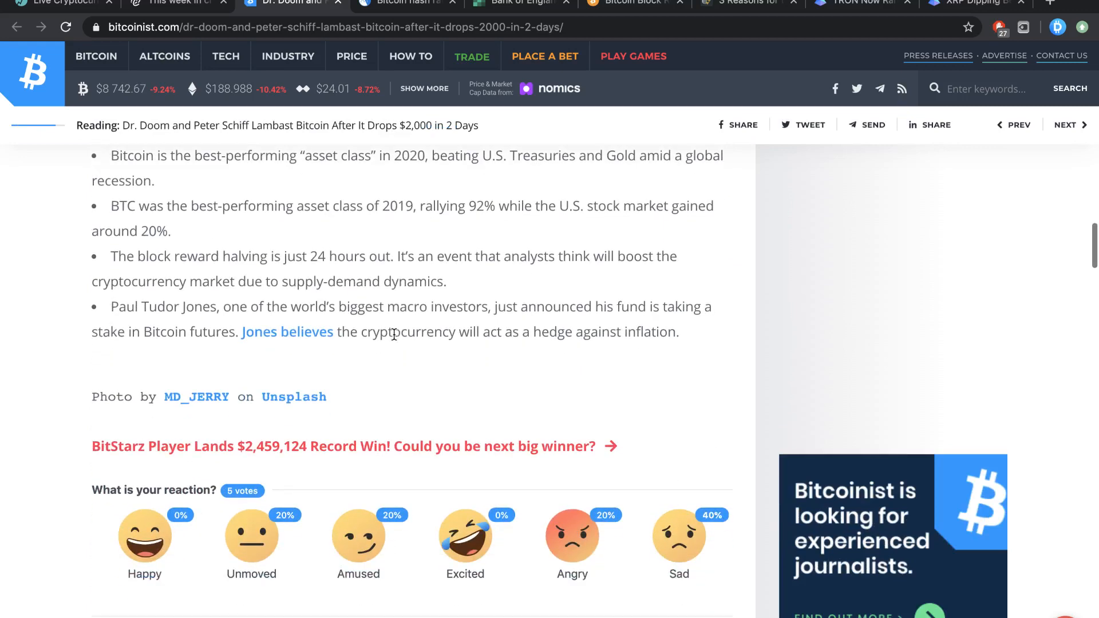
{"action": "scroll", "coordinate": [394, 333], "scroll_direction": "up", "scroll_amount": 3}
{"action": "scroll", "coordinate": [393, 334], "scroll_direction": "up", "scroll_amount": 1}
{"action": "scroll", "coordinate": [393, 333], "scroll_direction": "up", "scroll_amount": 3}
{"action": "scroll", "coordinate": [394, 333], "scroll_direction": "up", "scroll_amount": 3}
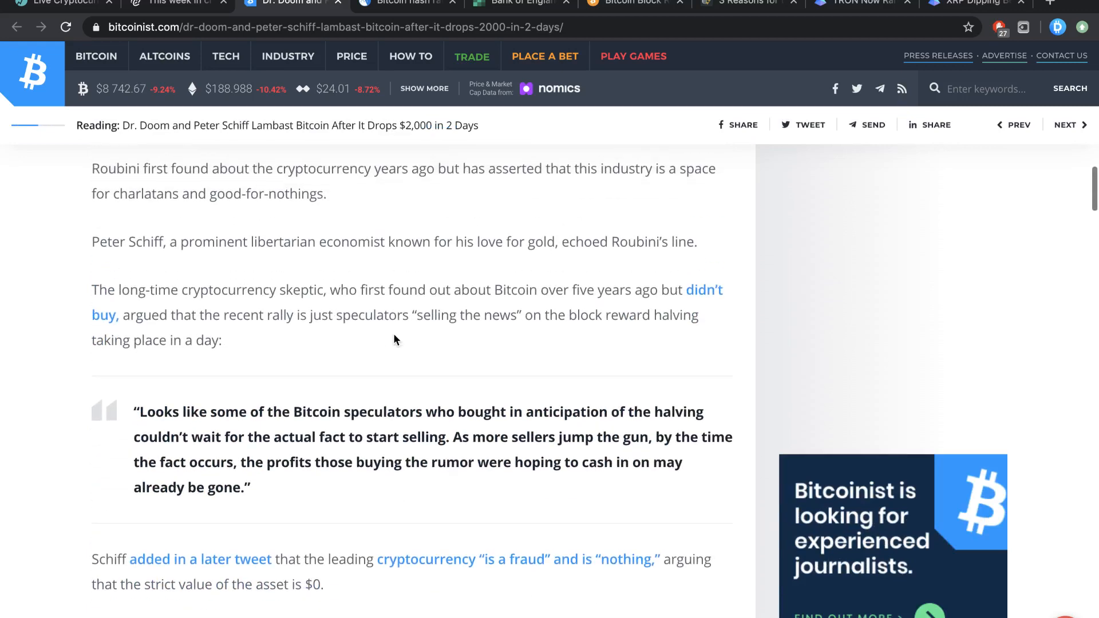
{"action": "scroll", "coordinate": [394, 334], "scroll_direction": "up", "scroll_amount": 1}
{"action": "scroll", "coordinate": [393, 333], "scroll_direction": "up", "scroll_amount": 2}
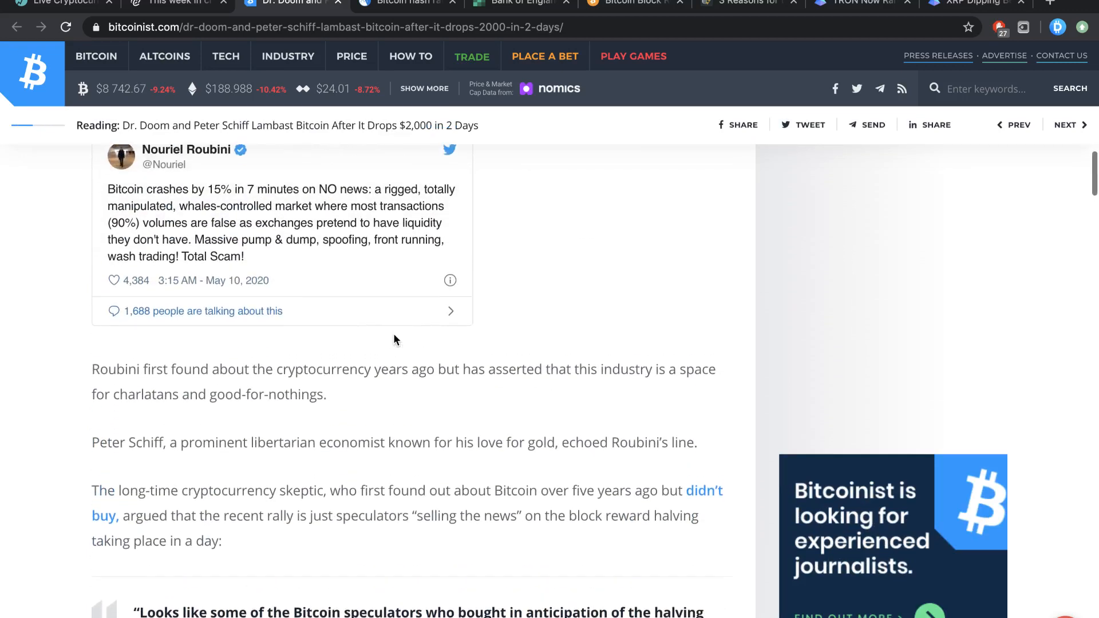
{"action": "scroll", "coordinate": [393, 339], "scroll_direction": "up", "scroll_amount": 1}
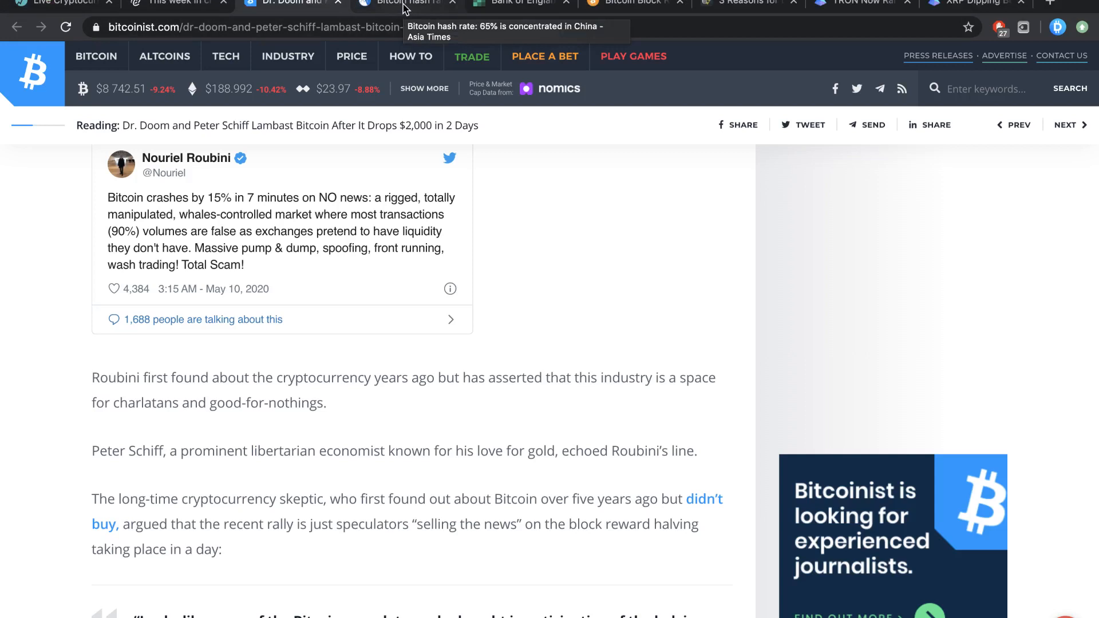
Switch to the Asia Times article on 65% of Bitcoin hash rate concentrated in China.
{"action": "left_click", "coordinate": [403, 7]}
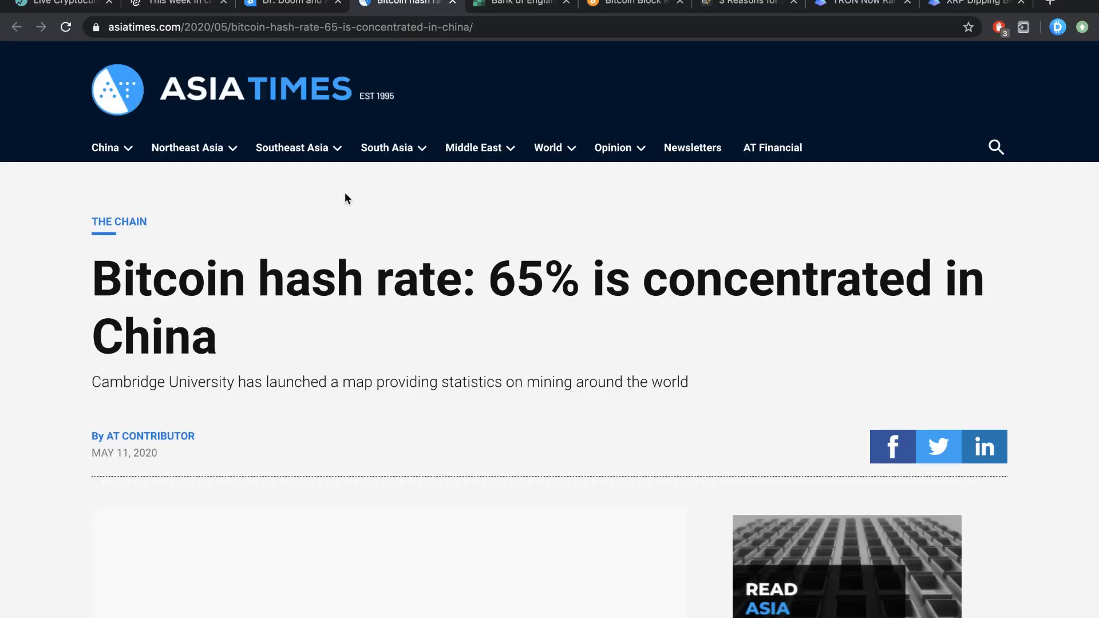
{"action": "scroll", "coordinate": [356, 298], "scroll_direction": "down", "scroll_amount": 3}
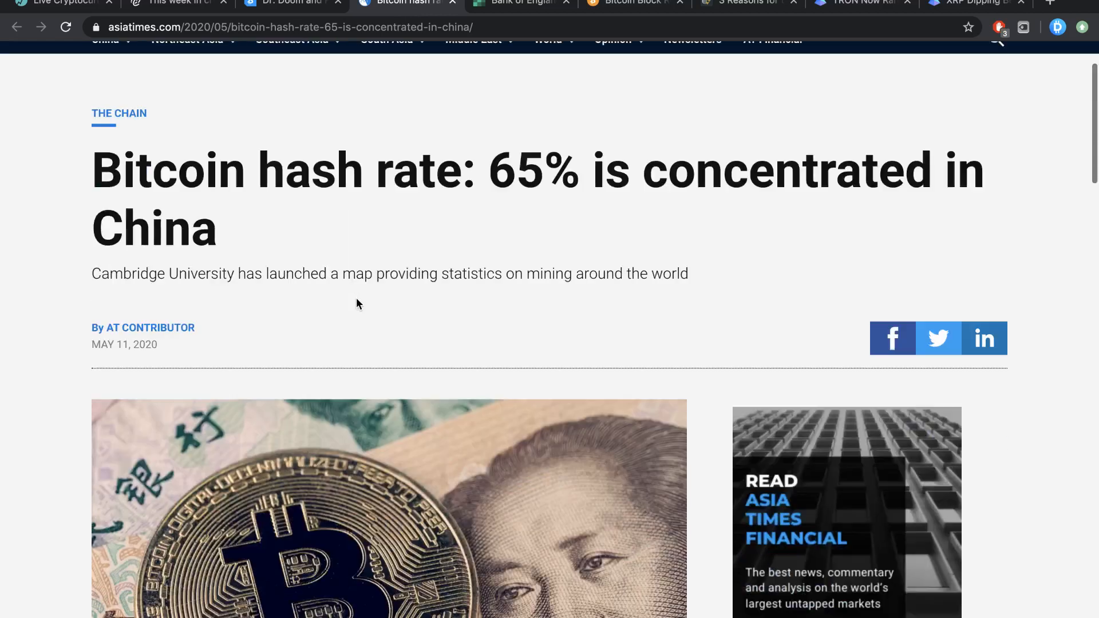
{"action": "scroll", "coordinate": [498, 270], "scroll_direction": "down", "scroll_amount": 3}
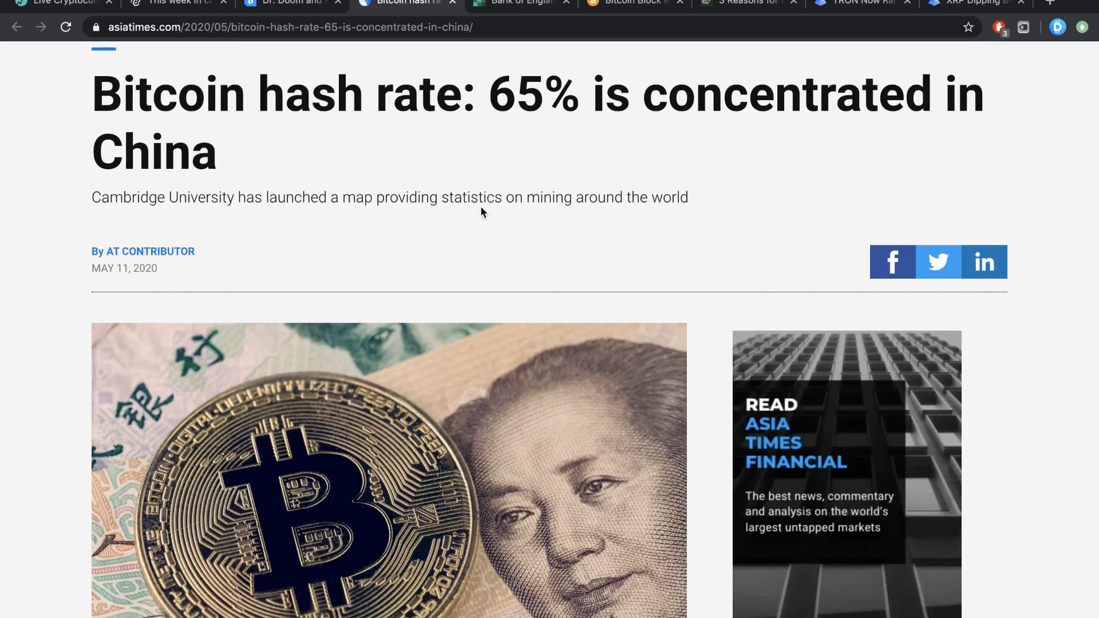
{"action": "scroll", "coordinate": [480, 205], "scroll_direction": "down", "scroll_amount": 2}
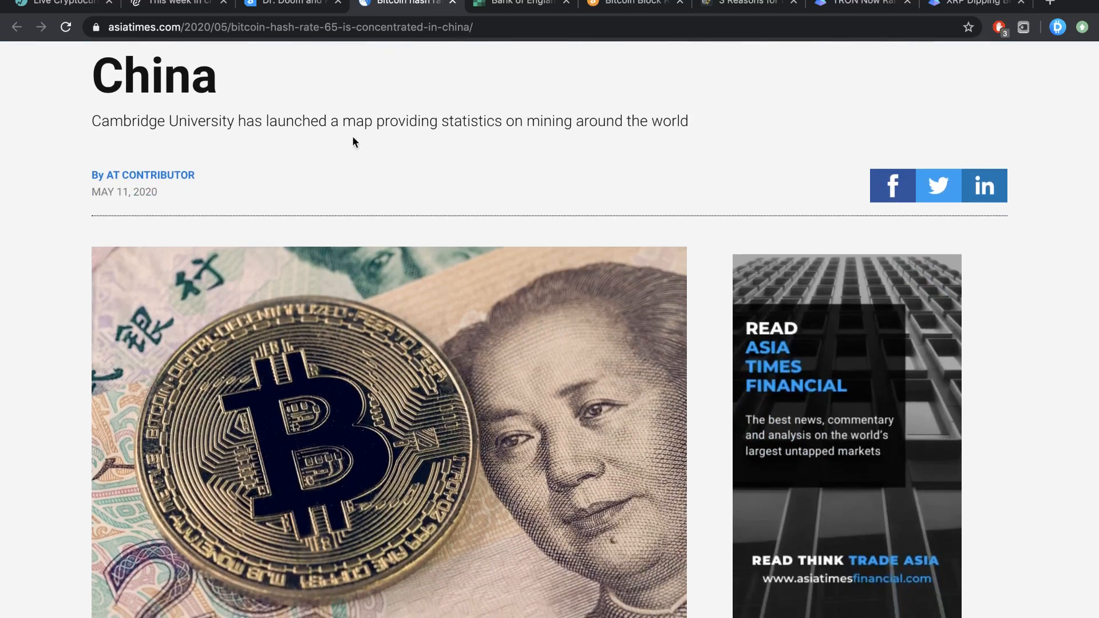
{"action": "scroll", "coordinate": [439, 153], "scroll_direction": "down", "scroll_amount": 2}
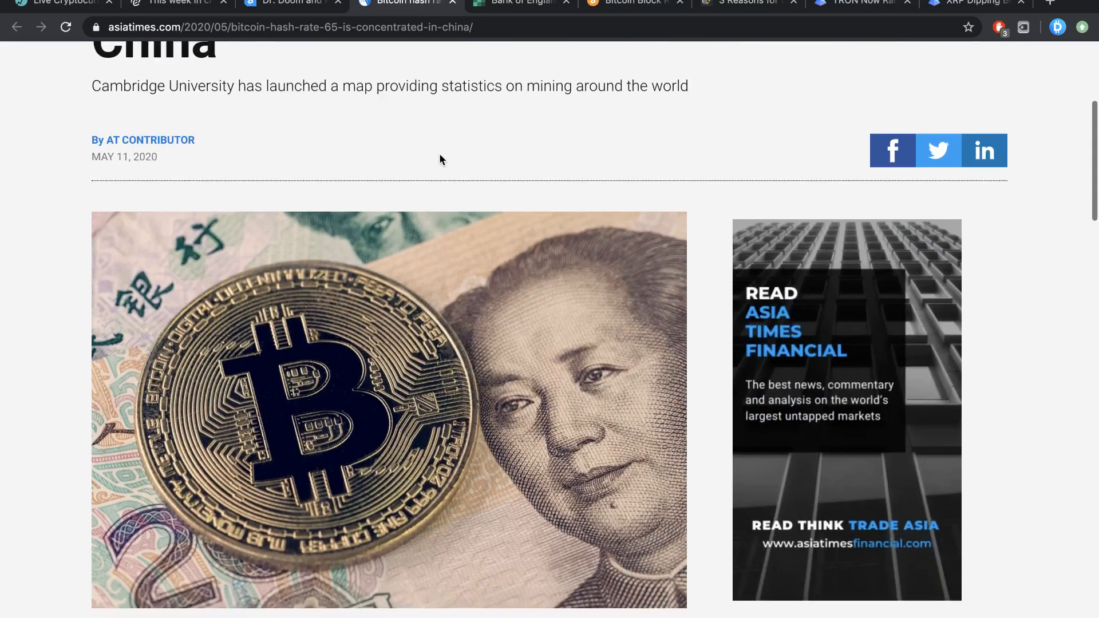
{"action": "scroll", "coordinate": [438, 153], "scroll_direction": "down", "scroll_amount": 8}
{"action": "scroll", "coordinate": [439, 152], "scroll_direction": "down", "scroll_amount": 3}
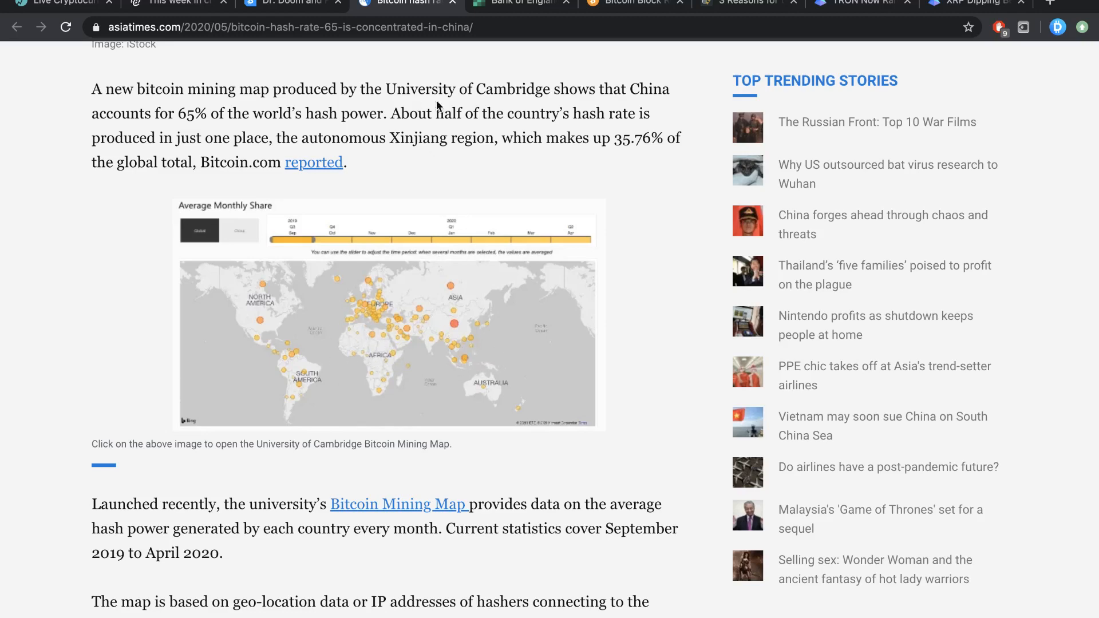
Switch to the Bitcoin.com article on the Bank of England's worst-crash-in-300-years prediction.
{"action": "left_click", "coordinate": [488, 5]}
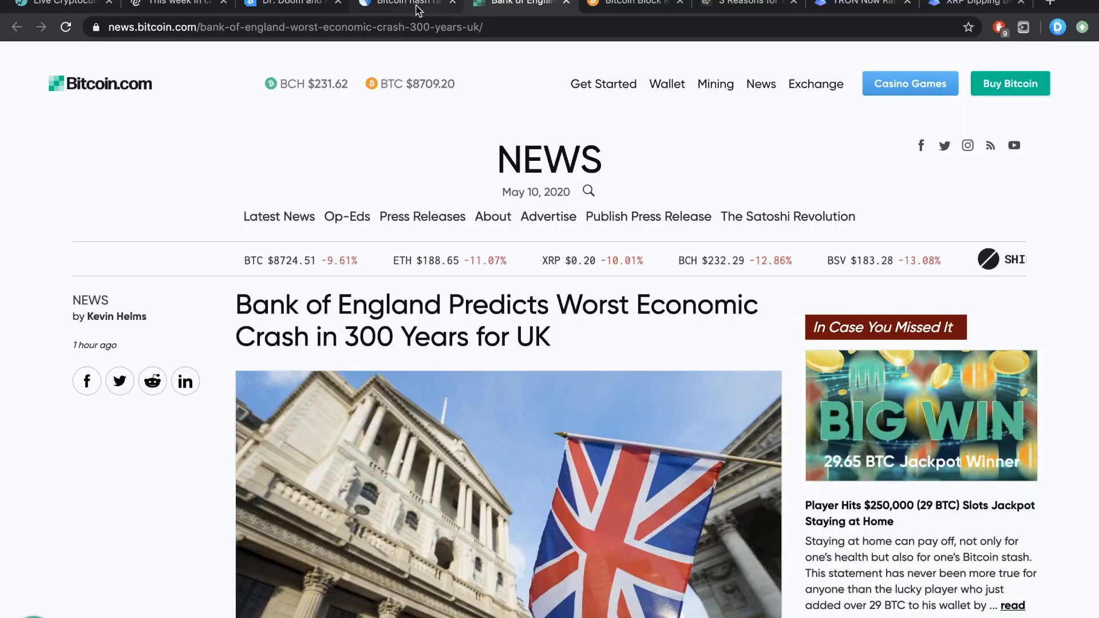
{"action": "left_click", "coordinate": [439, 7]}
{"action": "left_click", "coordinate": [497, 15]}
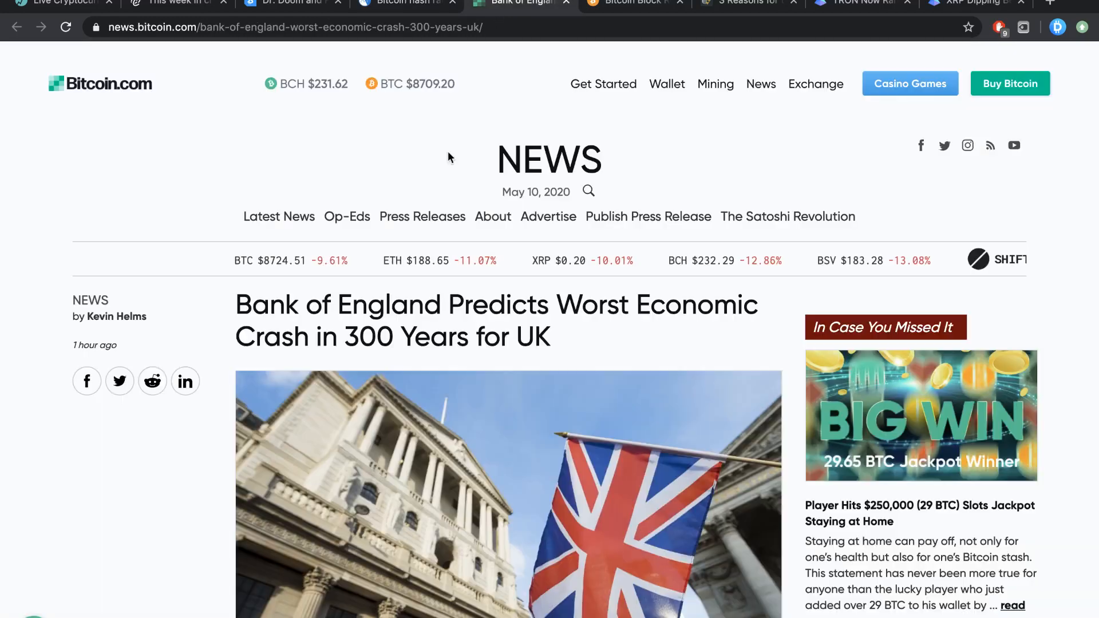
{"action": "scroll", "coordinate": [406, 365], "scroll_direction": "down", "scroll_amount": 2}
{"action": "scroll", "coordinate": [432, 272], "scroll_direction": "down", "scroll_amount": 2}
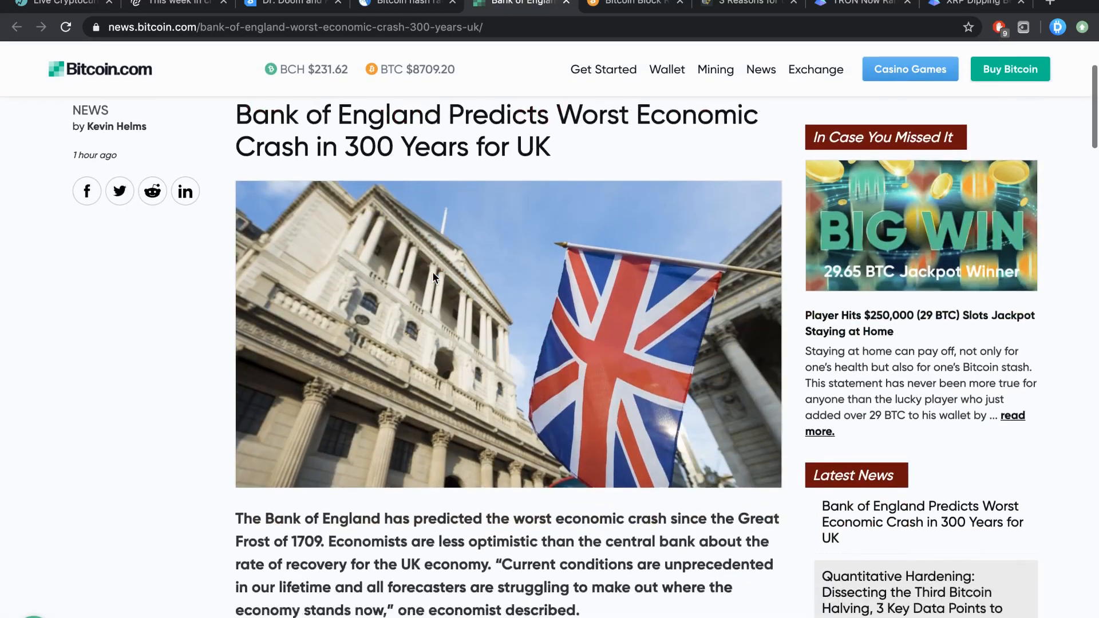
{"action": "scroll", "coordinate": [431, 272], "scroll_direction": "down", "scroll_amount": 1}
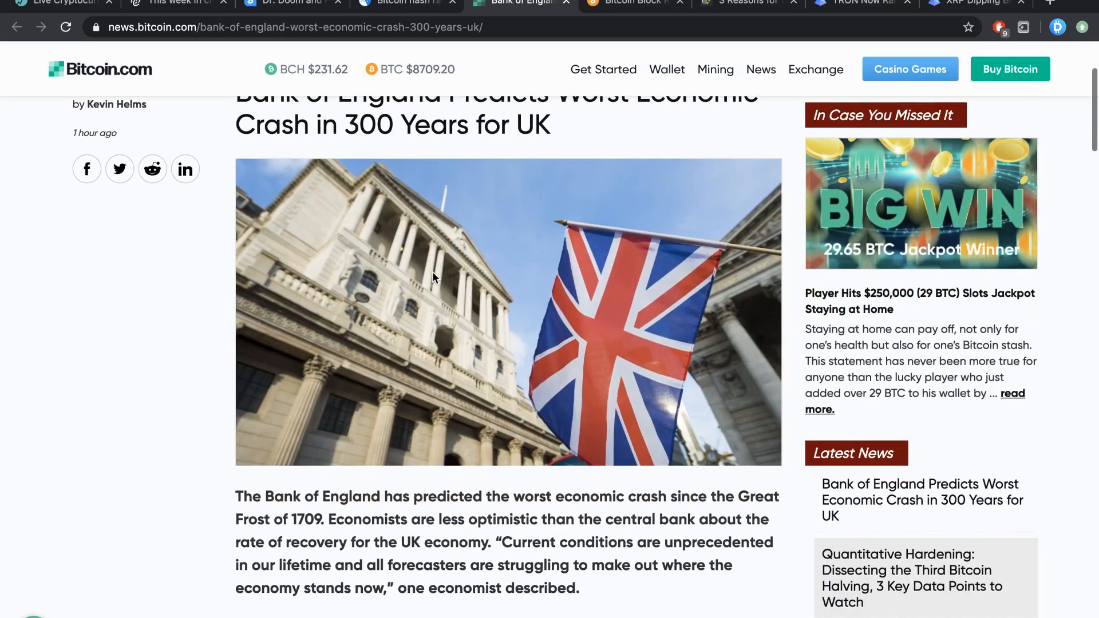
{"action": "scroll", "coordinate": [432, 272], "scroll_direction": "down", "scroll_amount": 4}
{"action": "scroll", "coordinate": [432, 272], "scroll_direction": "down", "scroll_amount": 4}
{"action": "scroll", "coordinate": [432, 272], "scroll_direction": "down", "scroll_amount": 2}
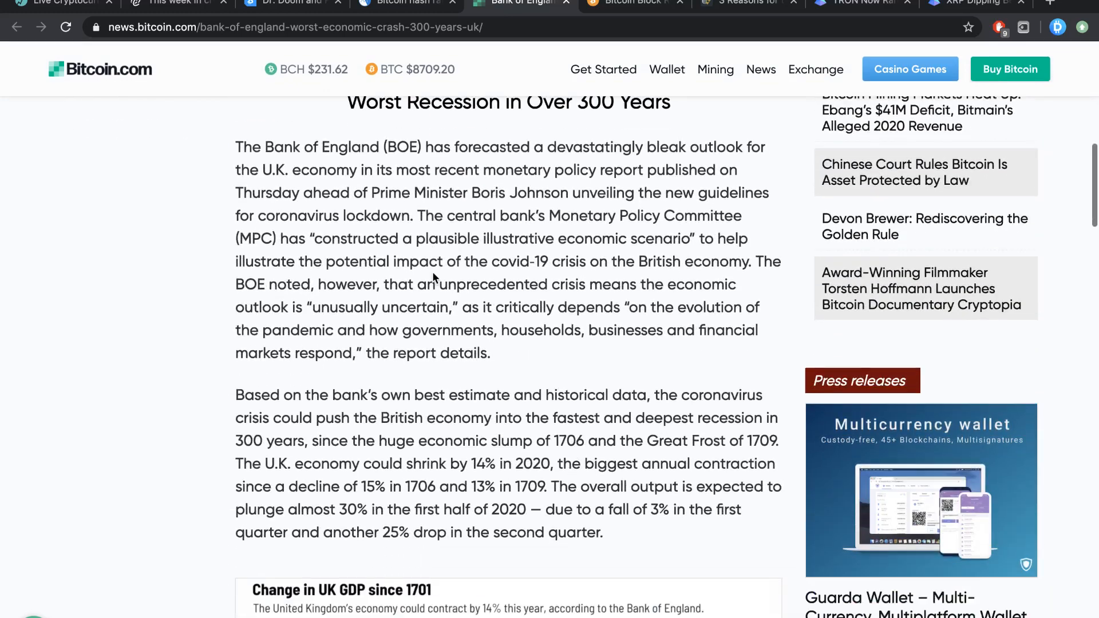
{"action": "scroll", "coordinate": [431, 271], "scroll_direction": "up", "scroll_amount": 2}
{"action": "scroll", "coordinate": [380, 307], "scroll_direction": "up", "scroll_amount": 5}
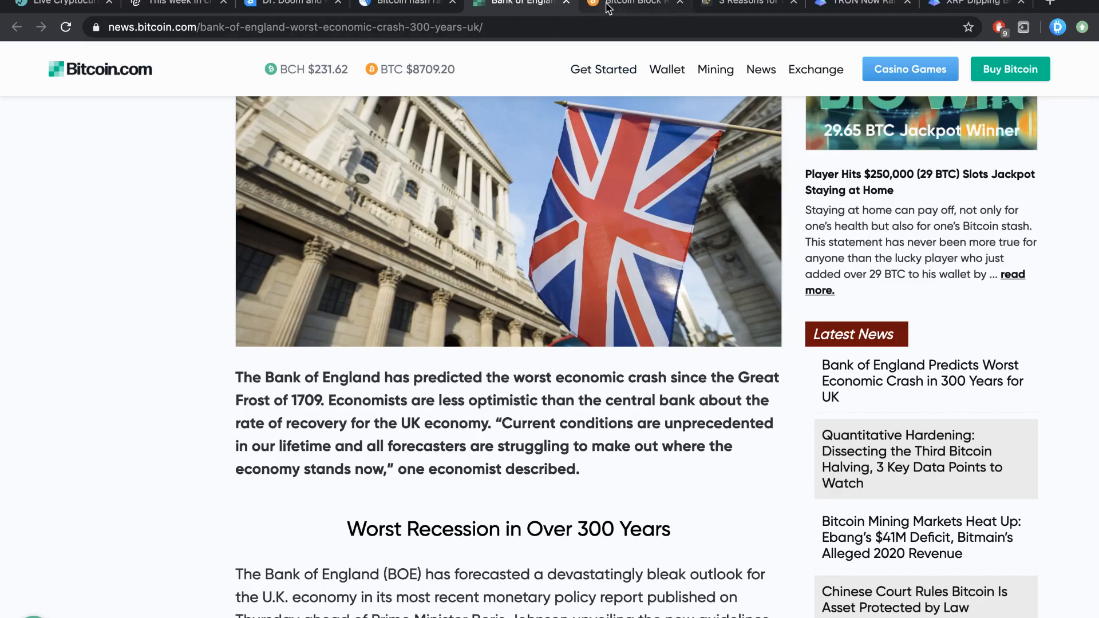
Check the halving countdown, read Cointelegraph's '3 Reasons' halving-dump article, then move to the TRON USDT tab.
{"action": "left_click", "coordinate": [635, 4]}
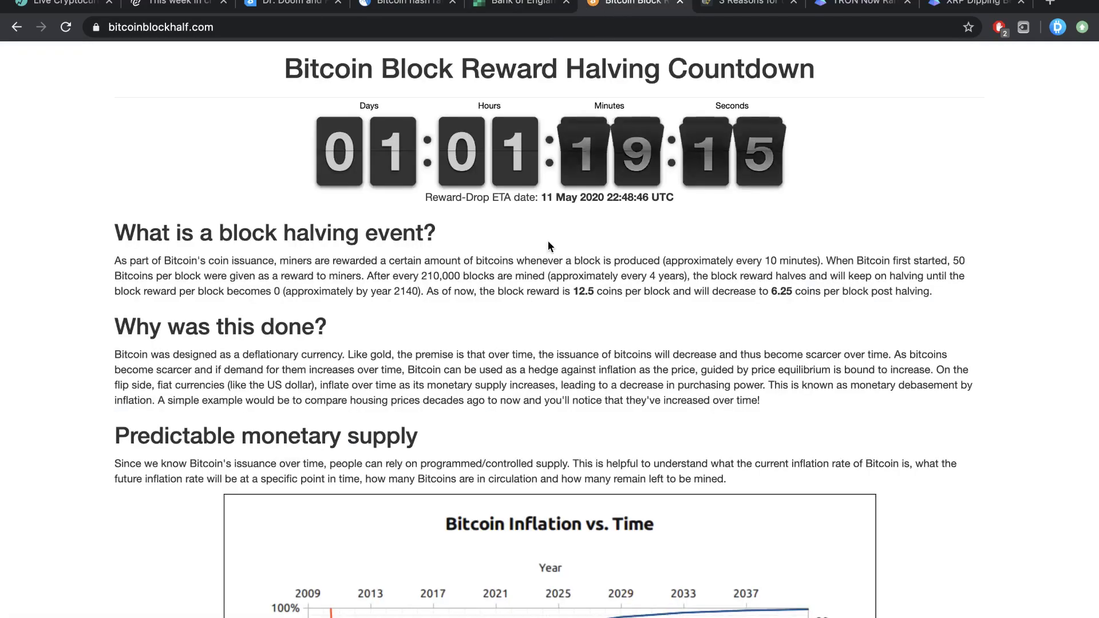
{"action": "left_click", "coordinate": [734, 5]}
{"action": "scroll", "coordinate": [540, 335], "scroll_direction": "down", "scroll_amount": 3}
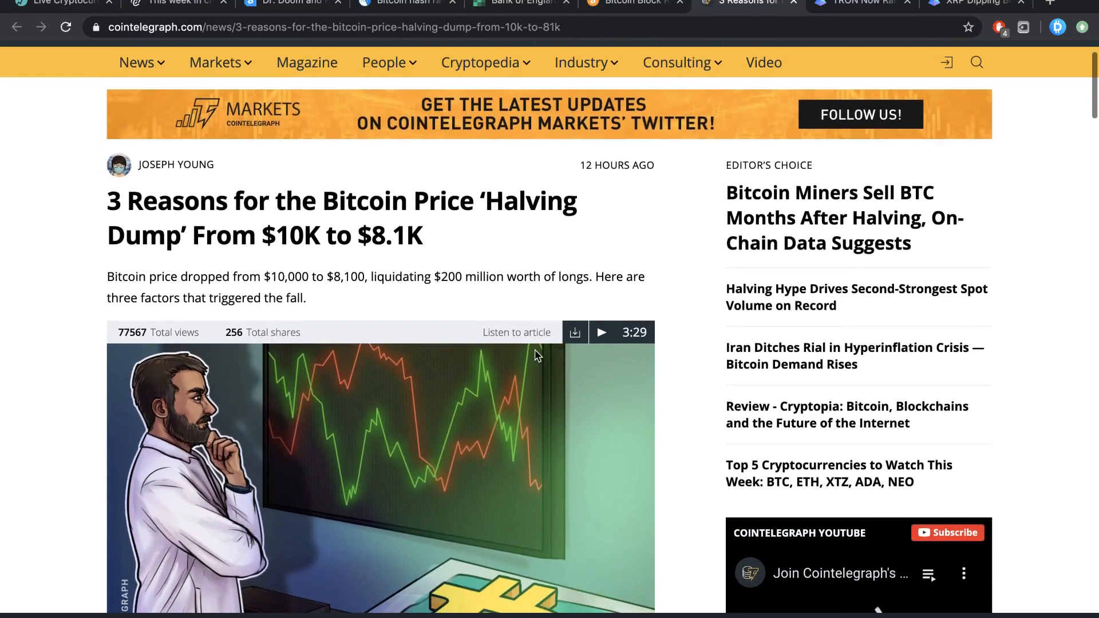
{"action": "scroll", "coordinate": [534, 354], "scroll_direction": "down", "scroll_amount": 1}
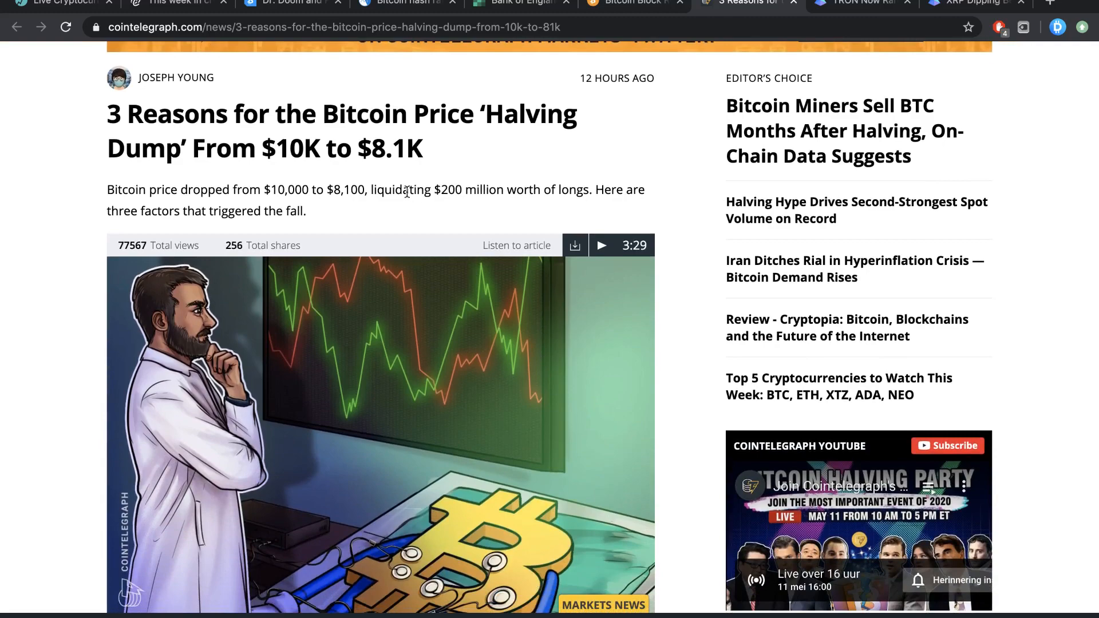
{"action": "scroll", "coordinate": [407, 193], "scroll_direction": "down", "scroll_amount": 6}
{"action": "scroll", "coordinate": [407, 193], "scroll_direction": "up", "scroll_amount": 3}
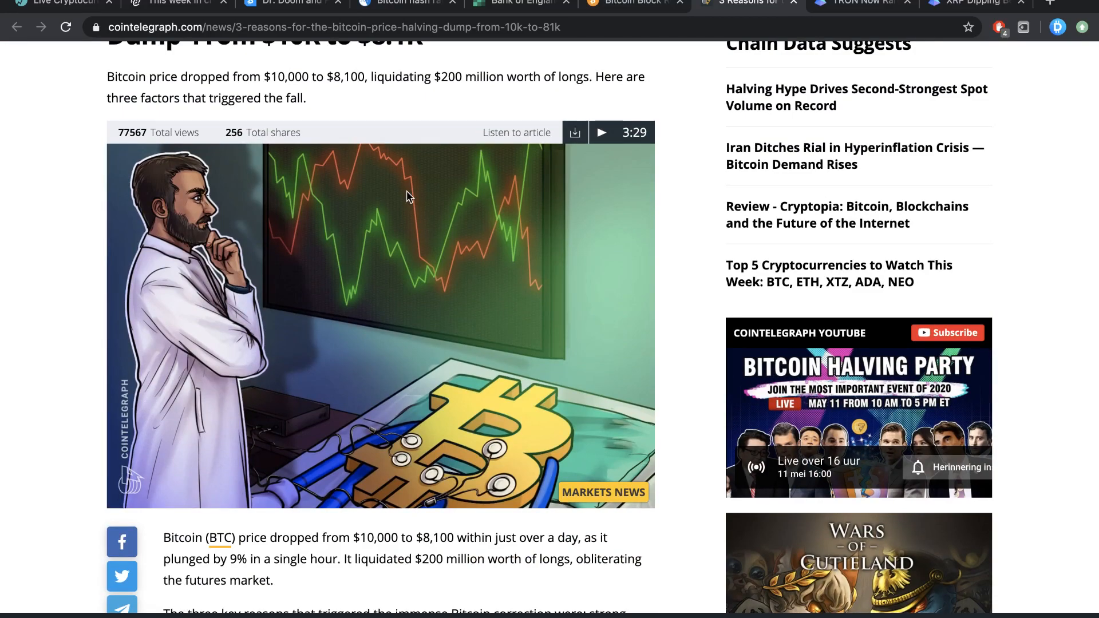
{"action": "scroll", "coordinate": [407, 196], "scroll_direction": "up", "scroll_amount": 2}
{"action": "scroll", "coordinate": [407, 196], "scroll_direction": "up", "scroll_amount": 5}
{"action": "scroll", "coordinate": [407, 196], "scroll_direction": "down", "scroll_amount": 12}
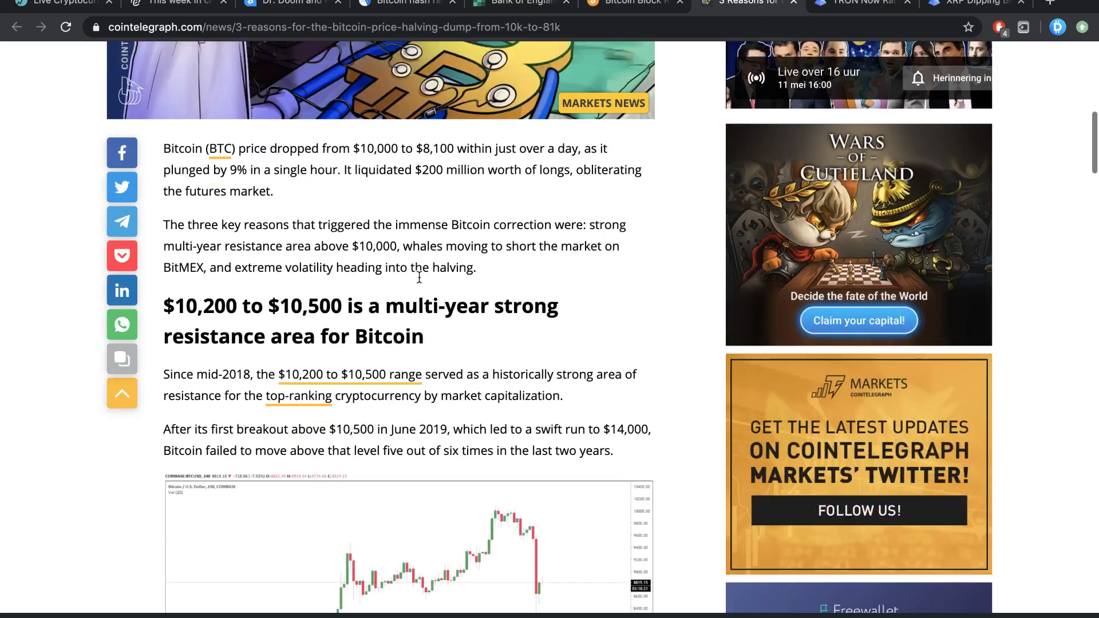
{"action": "scroll", "coordinate": [419, 276], "scroll_direction": "down", "scroll_amount": 5}
{"action": "scroll", "coordinate": [419, 277], "scroll_direction": "down", "scroll_amount": 5}
{"action": "scroll", "coordinate": [420, 277], "scroll_direction": "up", "scroll_amount": 3}
{"action": "scroll", "coordinate": [419, 276], "scroll_direction": "up", "scroll_amount": 5}
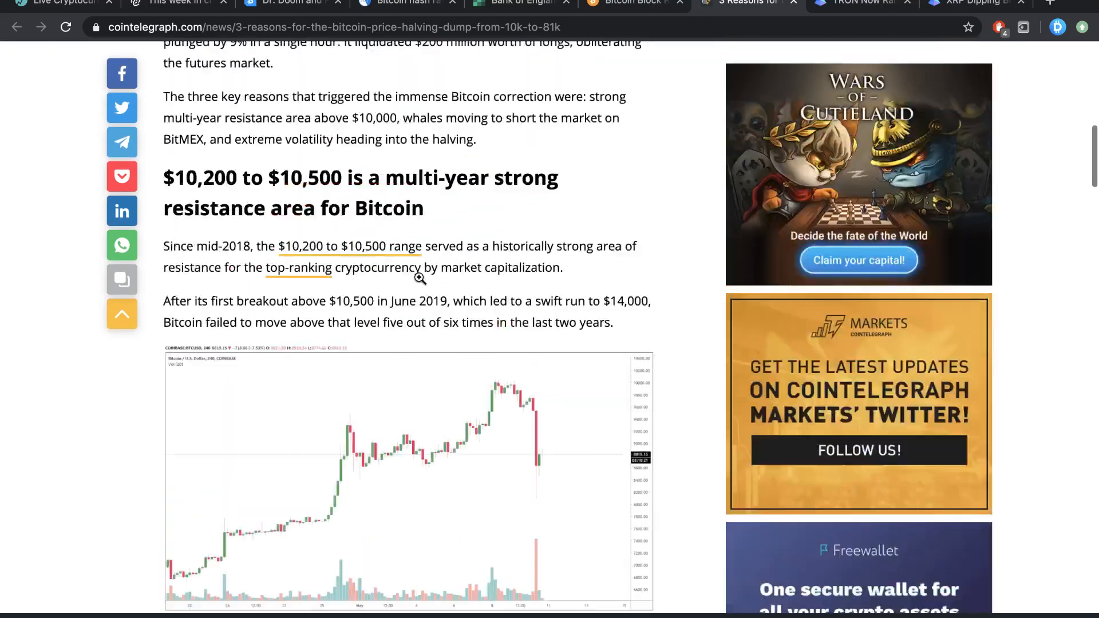
{"action": "scroll", "coordinate": [419, 277], "scroll_direction": "up", "scroll_amount": 8}
{"action": "scroll", "coordinate": [662, 47], "scroll_direction": "up", "scroll_amount": 5}
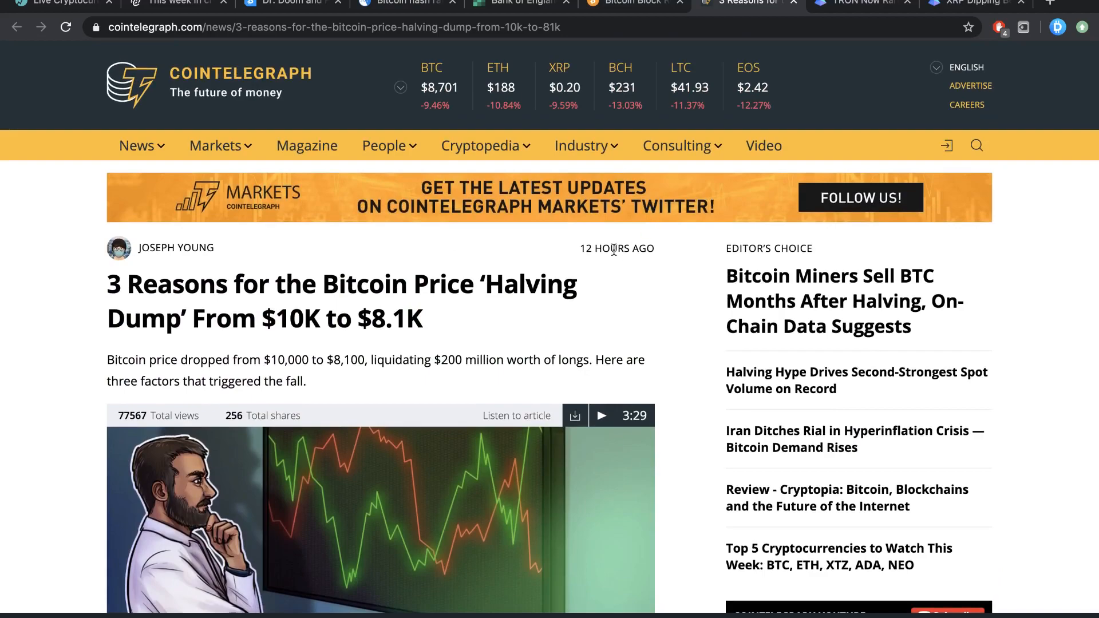
{"action": "scroll", "coordinate": [676, 379], "scroll_direction": "down", "scroll_amount": 10}
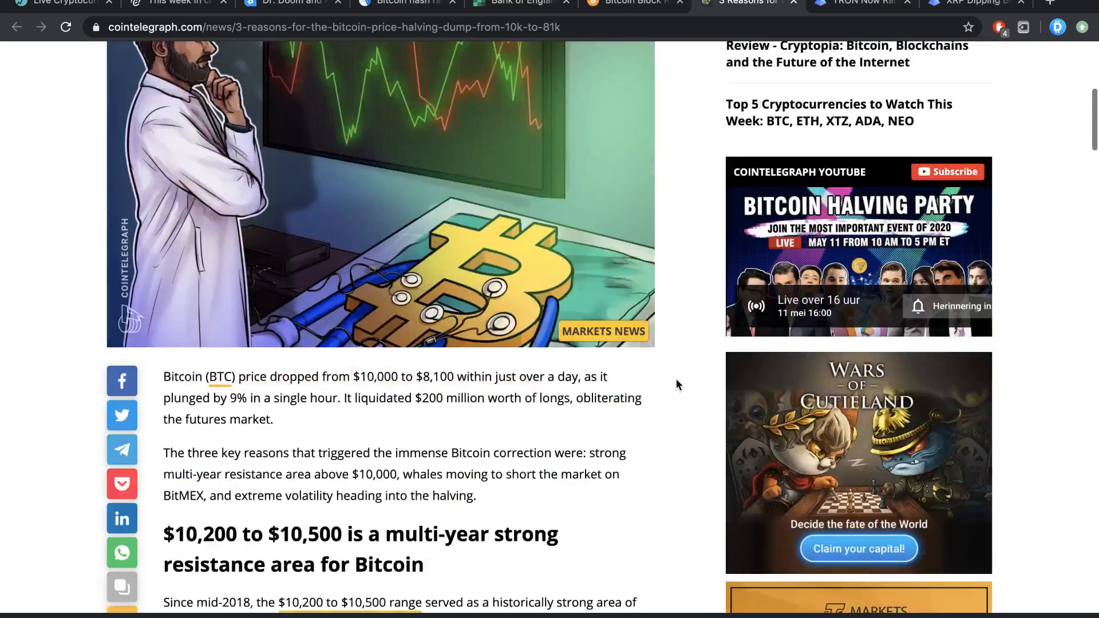
{"action": "scroll", "coordinate": [676, 379], "scroll_direction": "down", "scroll_amount": 8}
{"action": "scroll", "coordinate": [676, 379], "scroll_direction": "down", "scroll_amount": 5}
{"action": "scroll", "coordinate": [676, 379], "scroll_direction": "down", "scroll_amount": 3}
{"action": "scroll", "coordinate": [676, 378], "scroll_direction": "down", "scroll_amount": 3}
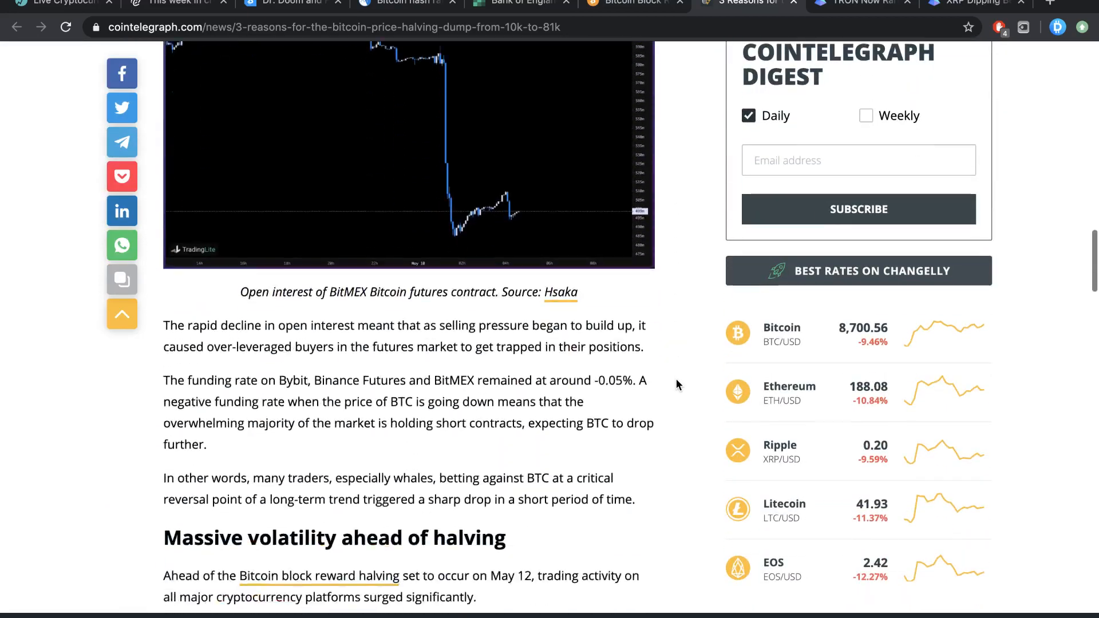
{"action": "scroll", "coordinate": [676, 379], "scroll_direction": "down", "scroll_amount": 2}
{"action": "scroll", "coordinate": [676, 378], "scroll_direction": "down", "scroll_amount": 2}
{"action": "scroll", "coordinate": [675, 379], "scroll_direction": "up", "scroll_amount": 8}
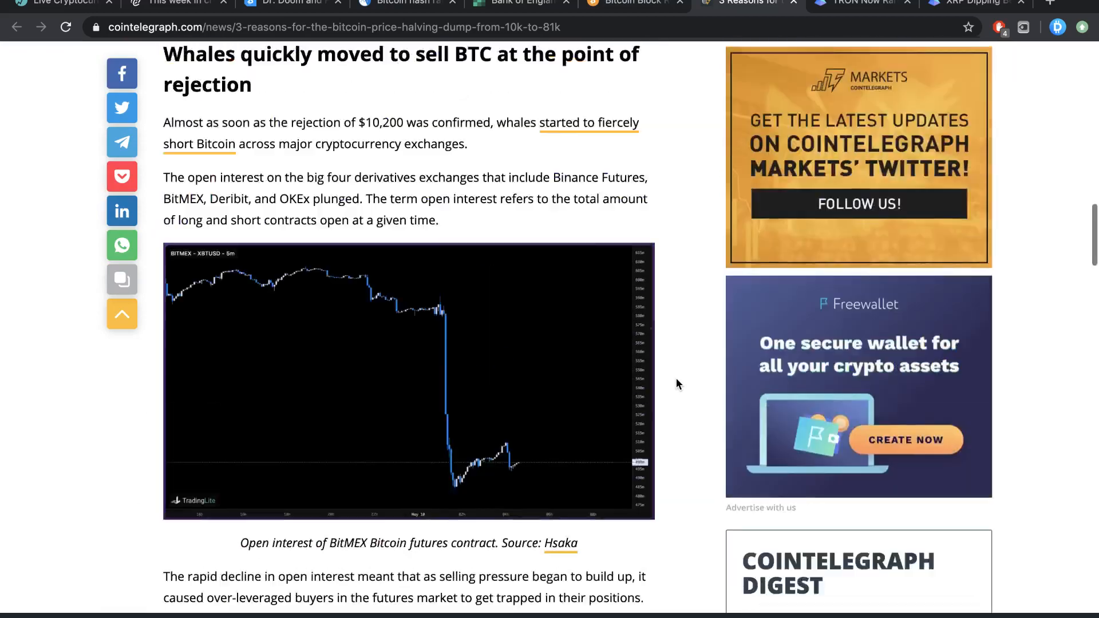
{"action": "scroll", "coordinate": [676, 378], "scroll_direction": "up", "scroll_amount": 5}
{"action": "scroll", "coordinate": [676, 378], "scroll_direction": "up", "scroll_amount": 10}
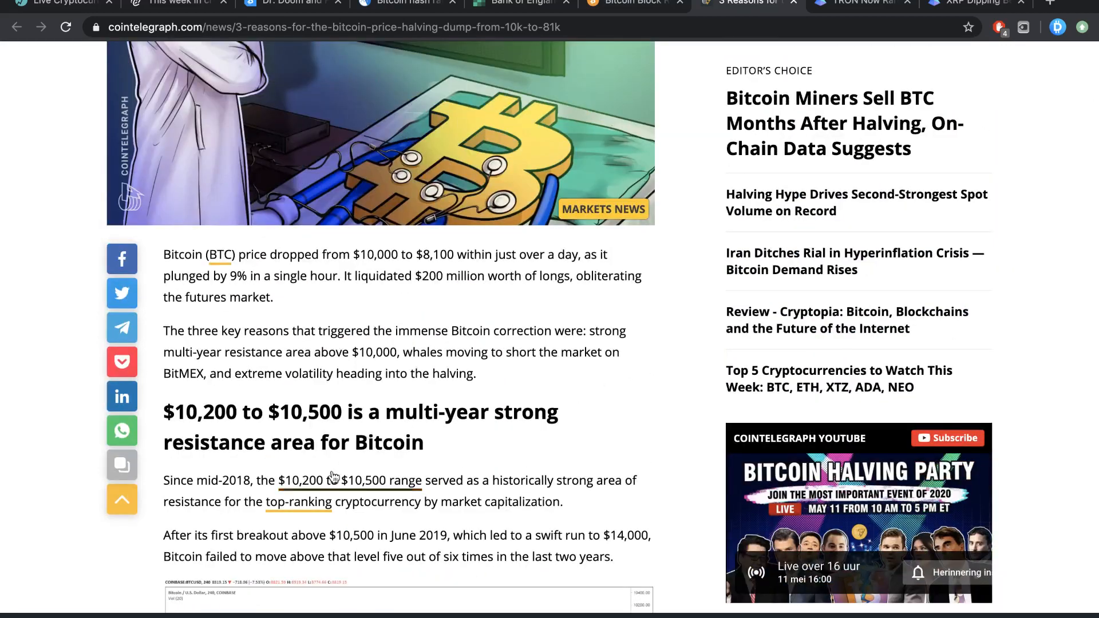
{"action": "scroll", "coordinate": [356, 452], "scroll_direction": "down", "scroll_amount": 3}
{"action": "scroll", "coordinate": [356, 452], "scroll_direction": "down", "scroll_amount": 5}
{"action": "scroll", "coordinate": [356, 451], "scroll_direction": "down", "scroll_amount": 4}
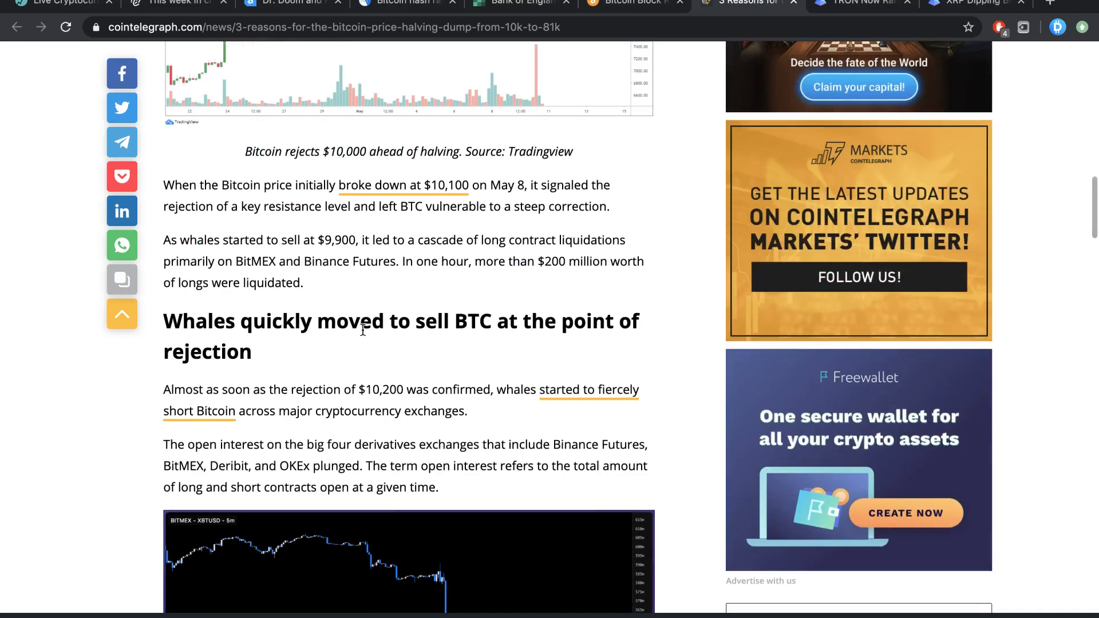
{"action": "scroll", "coordinate": [365, 320], "scroll_direction": "down", "scroll_amount": 1}
{"action": "scroll", "coordinate": [430, 310], "scroll_direction": "down", "scroll_amount": 2}
{"action": "scroll", "coordinate": [430, 310], "scroll_direction": "down", "scroll_amount": 8}
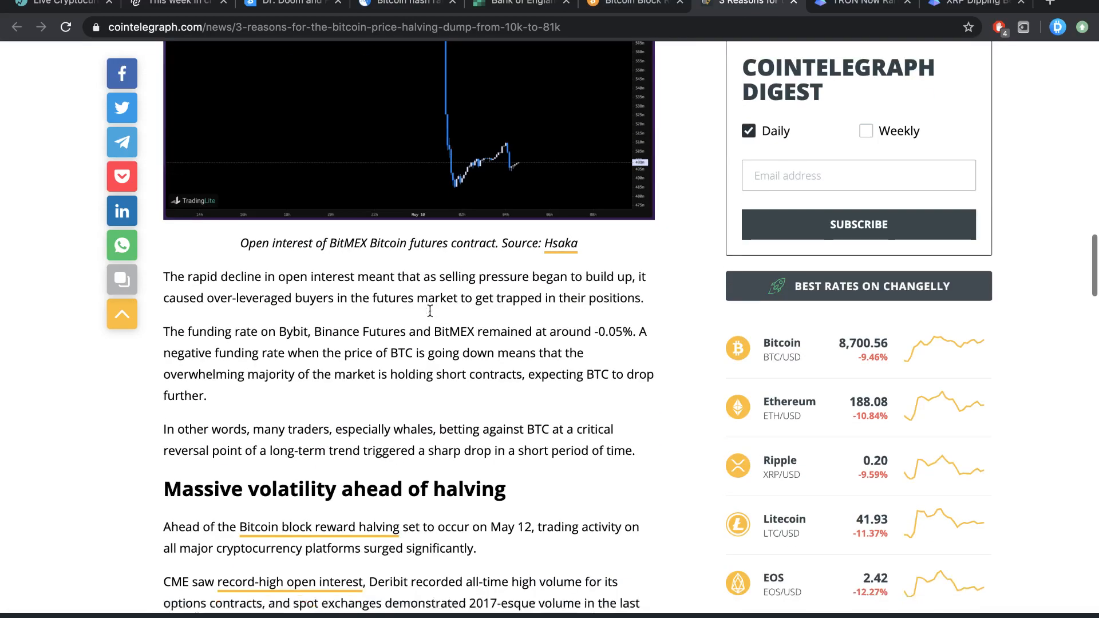
{"action": "scroll", "coordinate": [420, 360], "scroll_direction": "down", "scroll_amount": 2}
{"action": "scroll", "coordinate": [421, 360], "scroll_direction": "down", "scroll_amount": 4}
{"action": "scroll", "coordinate": [421, 360], "scroll_direction": "down", "scroll_amount": 5}
{"action": "scroll", "coordinate": [420, 361], "scroll_direction": "up", "scroll_amount": 3}
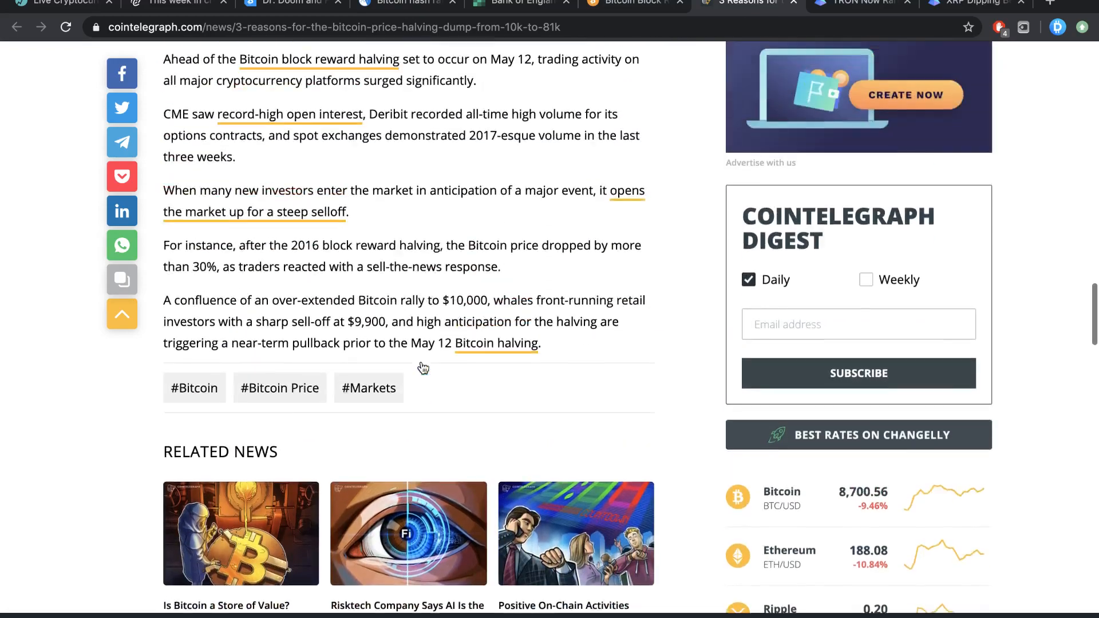
{"action": "scroll", "coordinate": [421, 361], "scroll_direction": "up", "scroll_amount": 4}
{"action": "scroll", "coordinate": [421, 365], "scroll_direction": "up", "scroll_amount": 3}
{"action": "key", "text": "ctrl+Tab"}
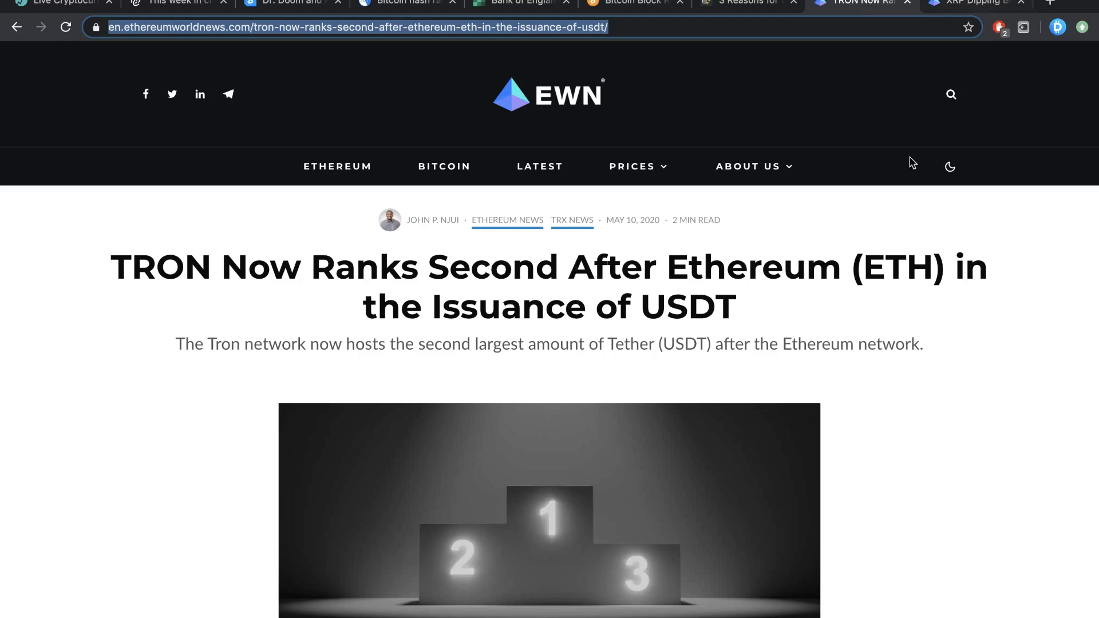
Switch to the EWN article on XRP dipping below $0.20.
{"action": "left_click", "coordinate": [979, 4]}
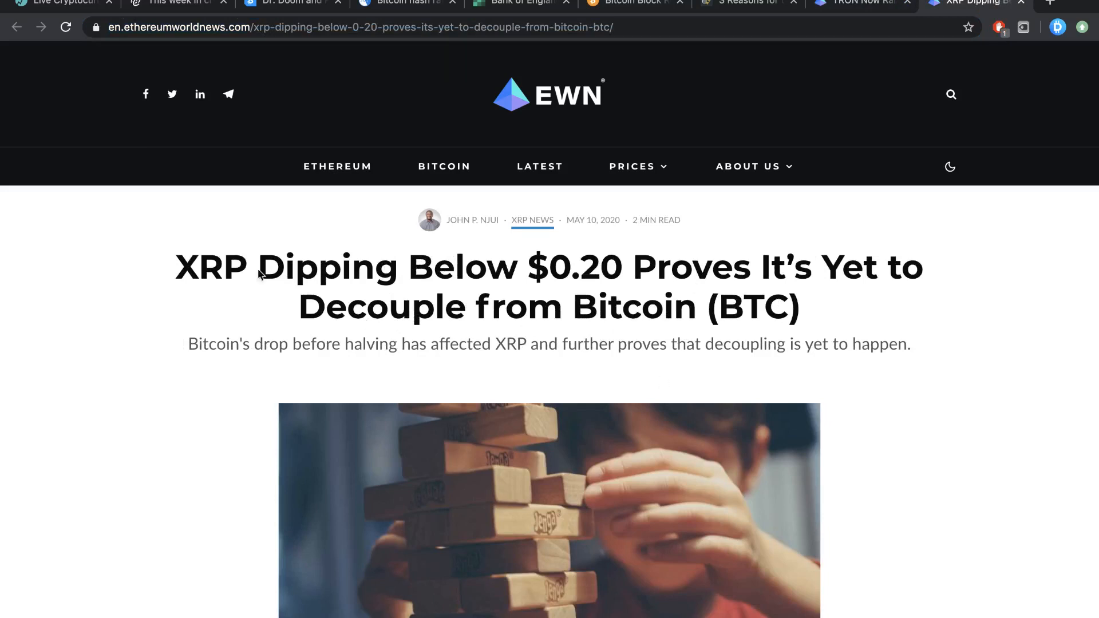
Bring up Live Coin Watch's table of top coins with prices and 24h changes.
{"action": "left_click", "coordinate": [60, 3]}
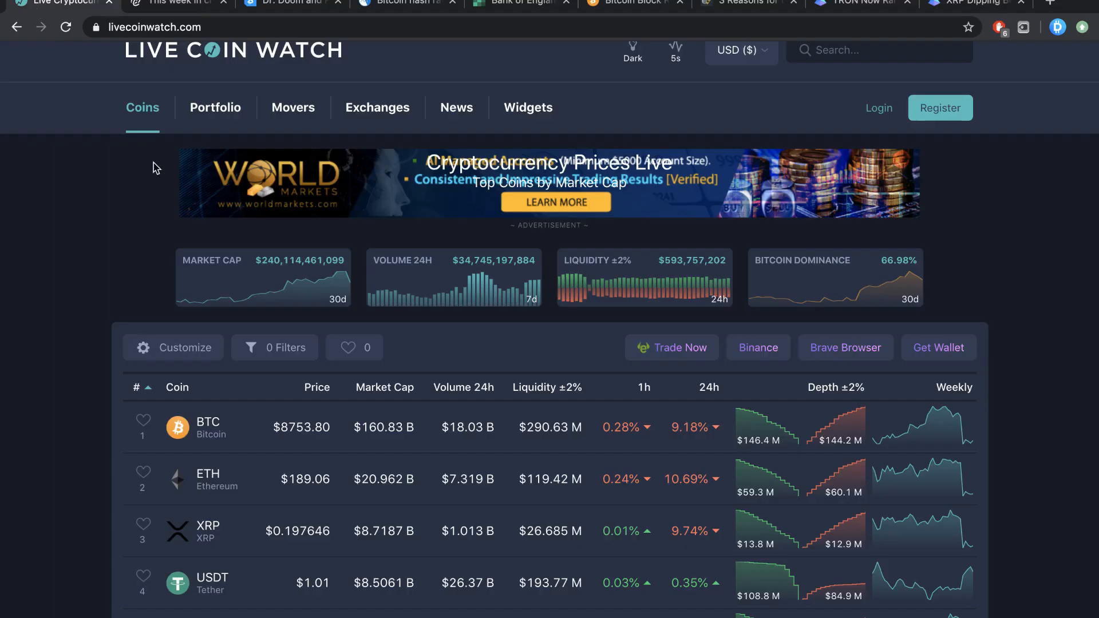
{"action": "scroll", "coordinate": [190, 341], "scroll_direction": "down", "scroll_amount": 5}
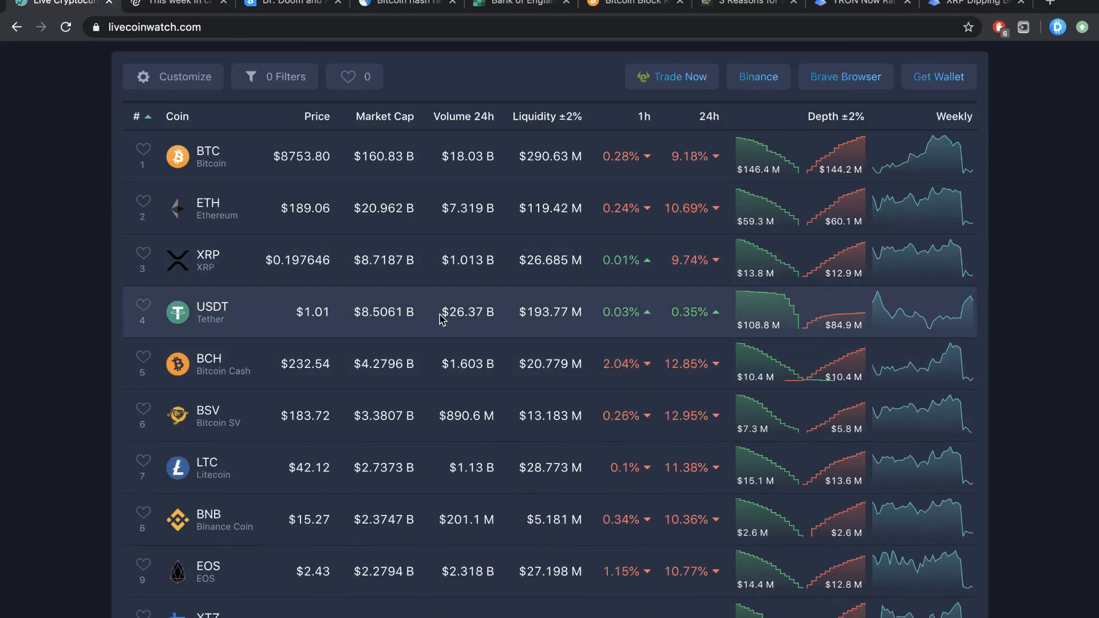
{"action": "scroll", "coordinate": [441, 320], "scroll_direction": "down", "scroll_amount": 5}
{"action": "scroll", "coordinate": [441, 320], "scroll_direction": "down", "scroll_amount": 3}
{"action": "scroll", "coordinate": [440, 320], "scroll_direction": "up", "scroll_amount": 1}
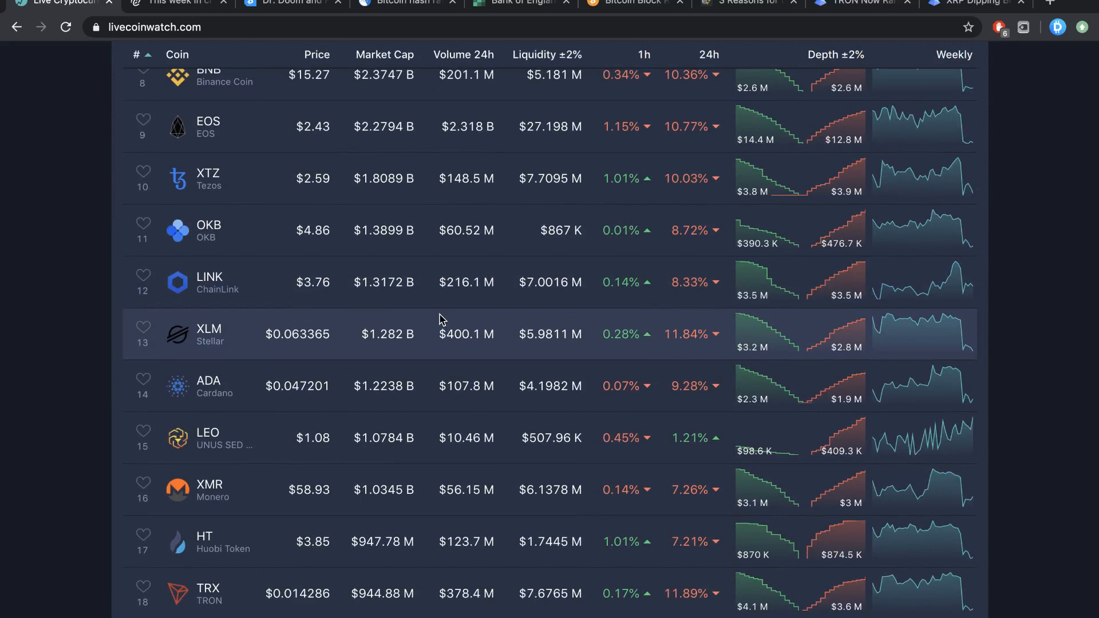
{"action": "scroll", "coordinate": [440, 319], "scroll_direction": "up", "scroll_amount": 5}
{"action": "scroll", "coordinate": [440, 319], "scroll_direction": "up", "scroll_amount": 4}
{"action": "scroll", "coordinate": [440, 319], "scroll_direction": "up", "scroll_amount": 5}
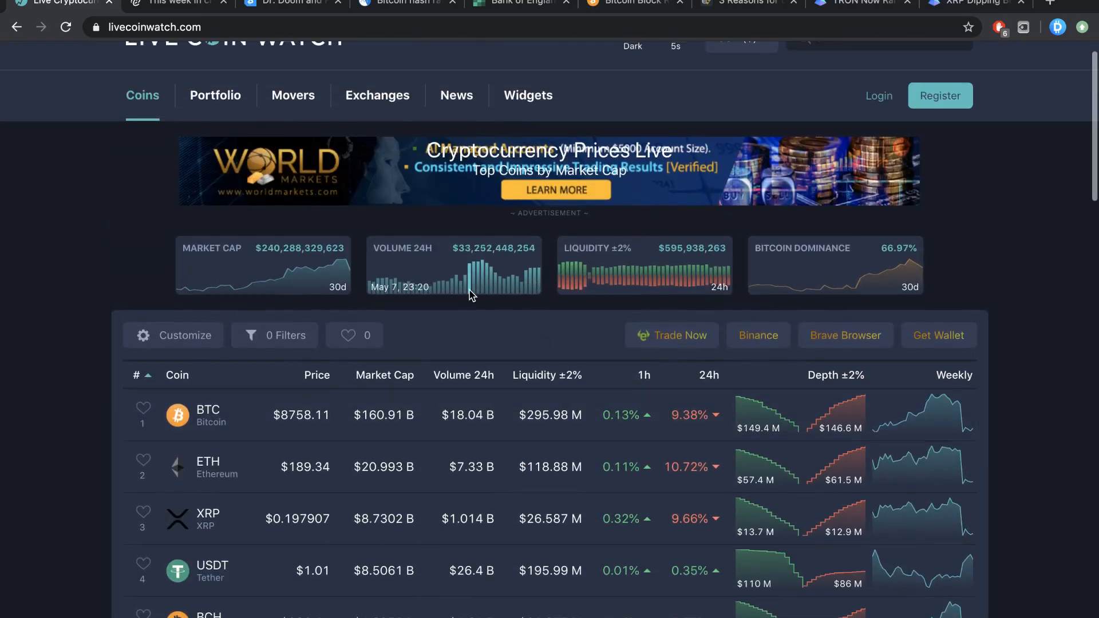